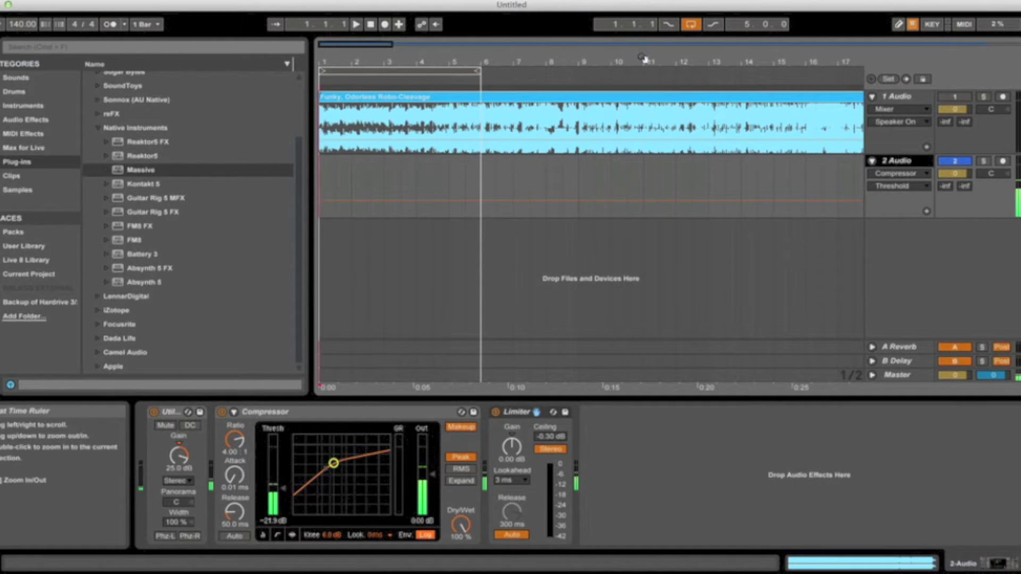
Step: Play the vocal clip from bar 41, then stop and put the start marker back at bar 41
{"action": "left_click_drag", "start_coordinate": [644, 58], "coordinate": [659, 52]}
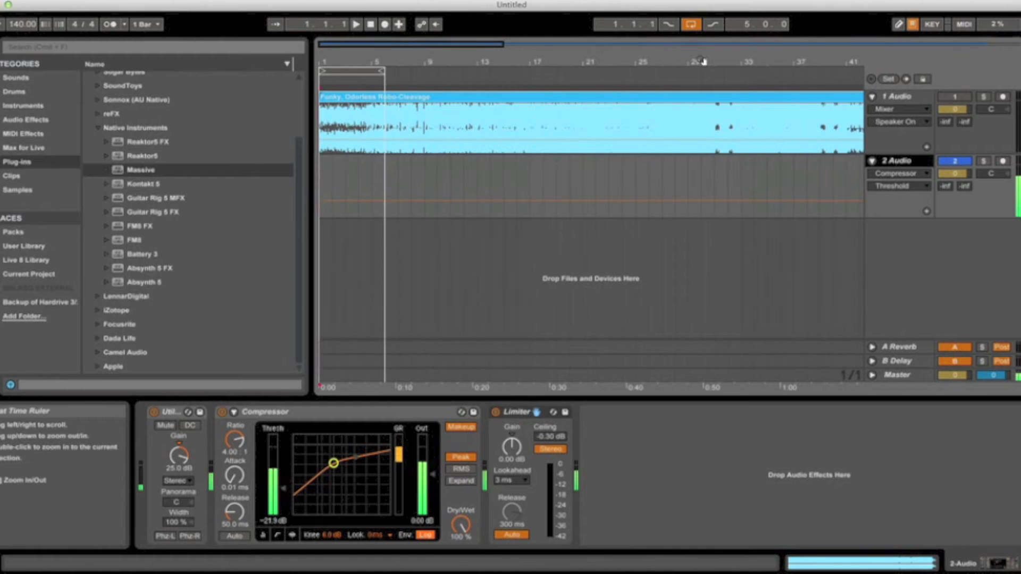
{"action": "left_click_drag", "start_coordinate": [609, 57], "coordinate": [609, 63]}
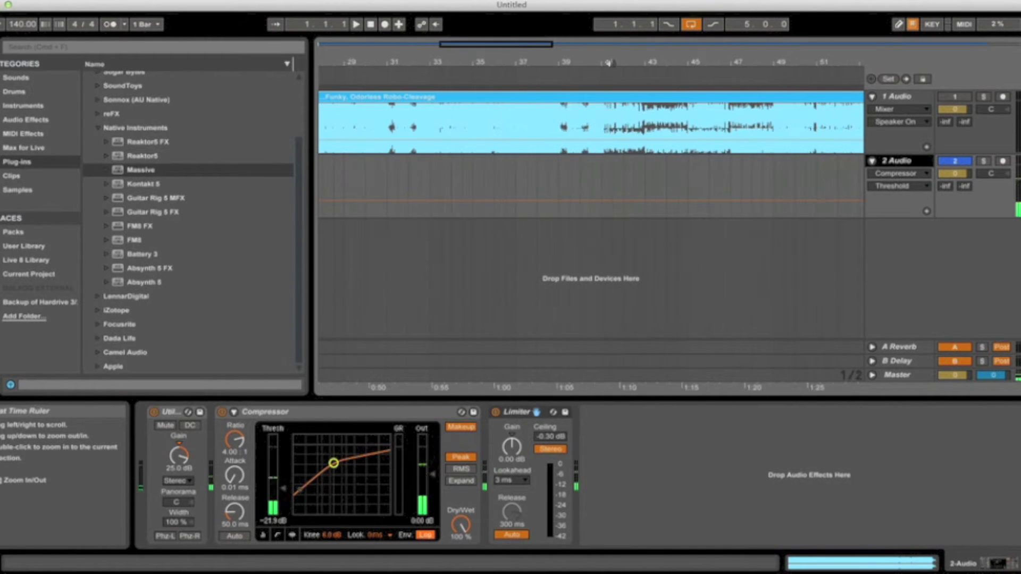
{"action": "left_click", "coordinate": [602, 121]}
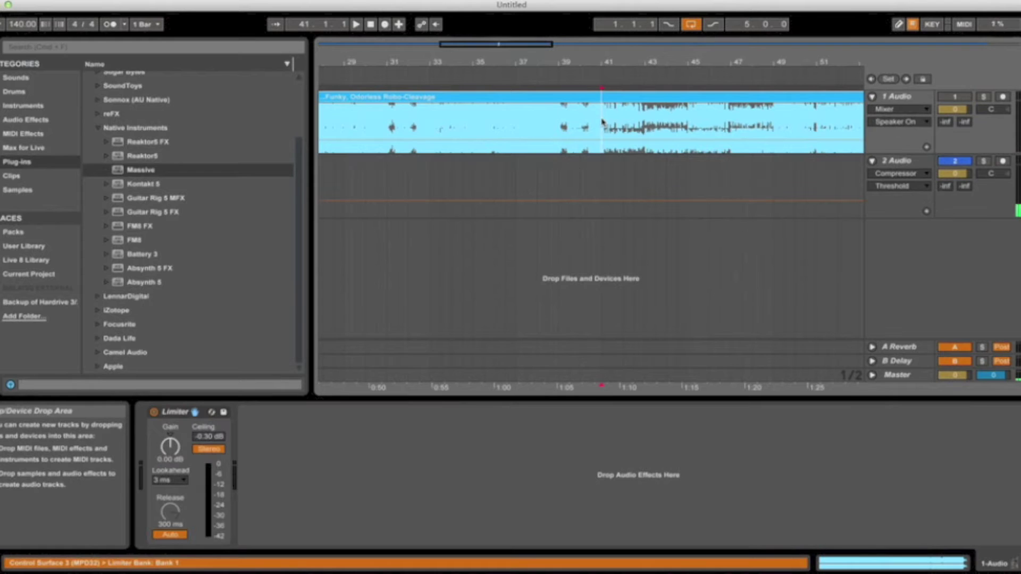
{"action": "key", "text": "space"}
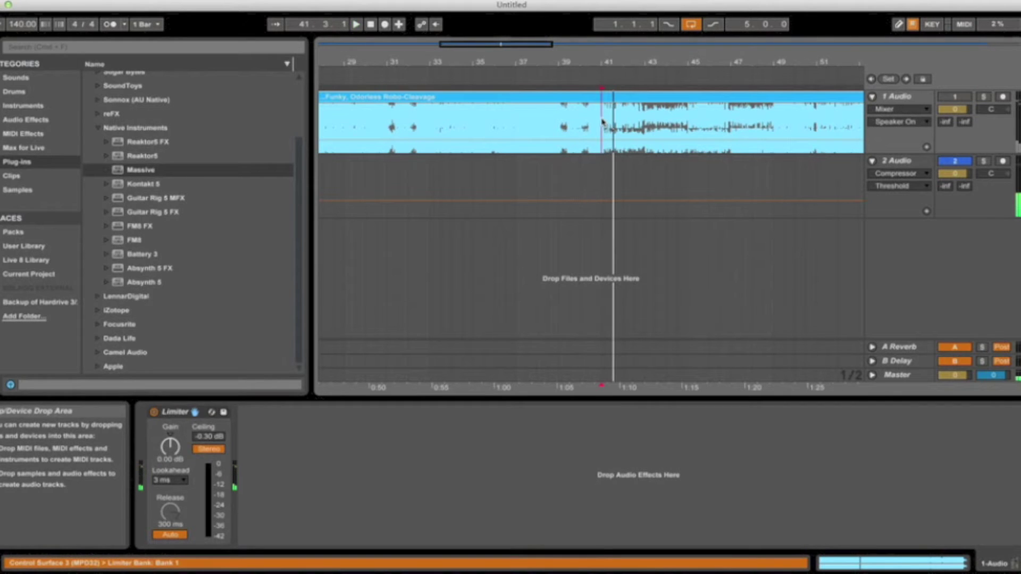
{"action": "left_click", "coordinate": [602, 131]}
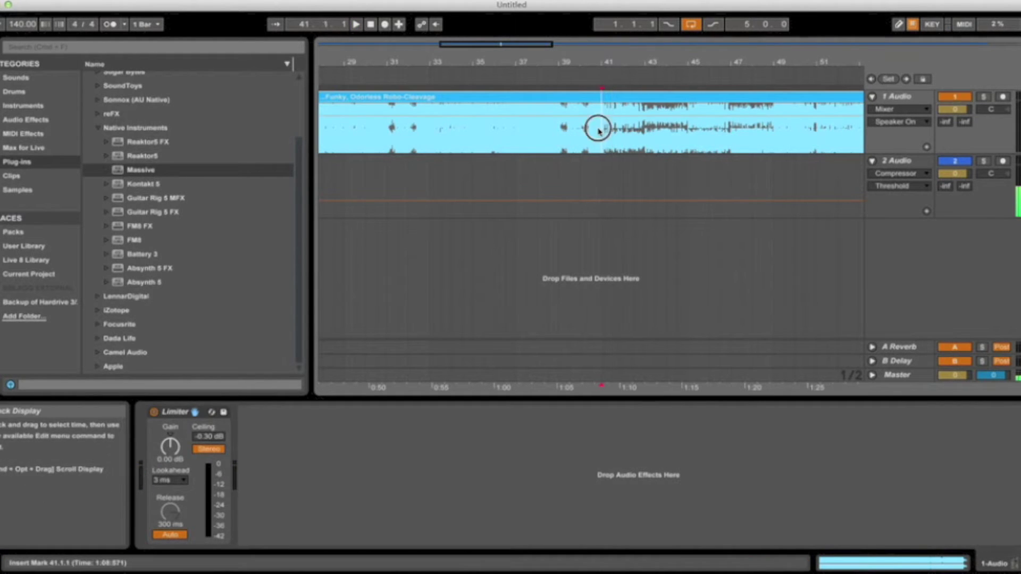
{"action": "key", "text": "space"}
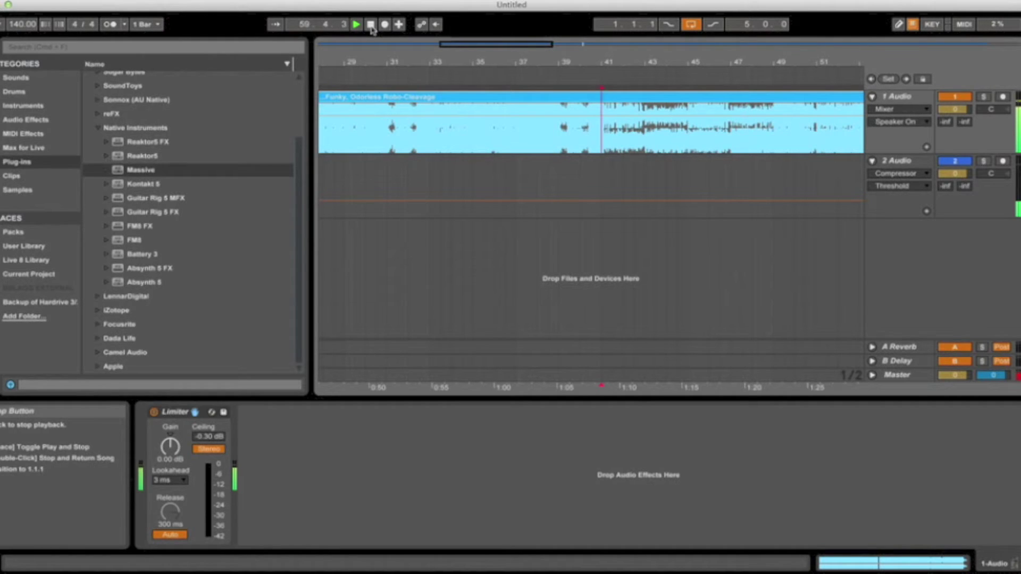
{"action": "left_click", "coordinate": [370, 25]}
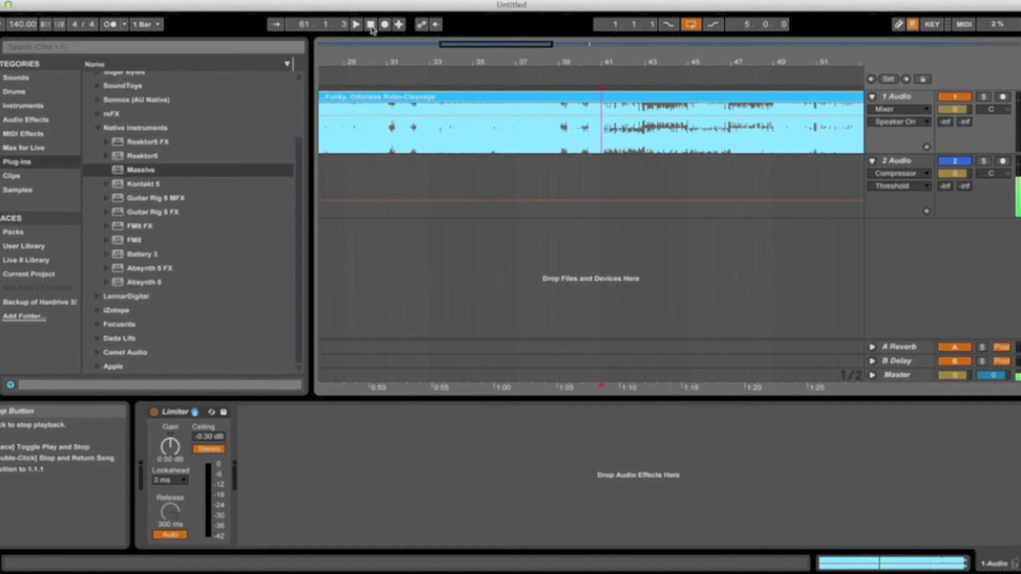
{"action": "left_click_drag", "start_coordinate": [798, 63], "coordinate": [673, 48]}
{"action": "left_click", "coordinate": [392, 122]}
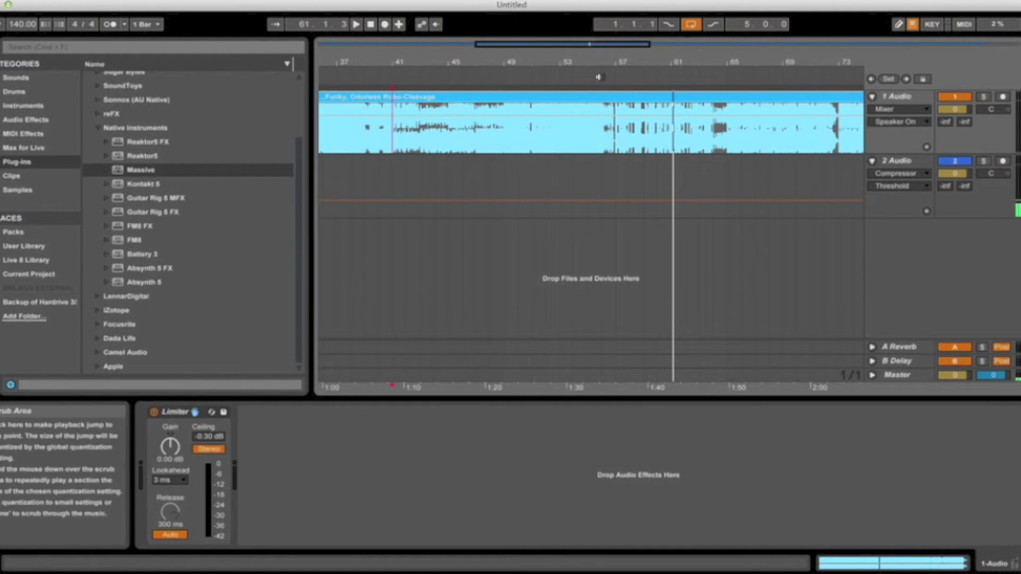
Step: Insert an empty 3 MIDI track below 2 Audio and collapse the Native Instruments browser folder
{"action": "left_click_drag", "start_coordinate": [607, 60], "coordinate": [607, 45]}
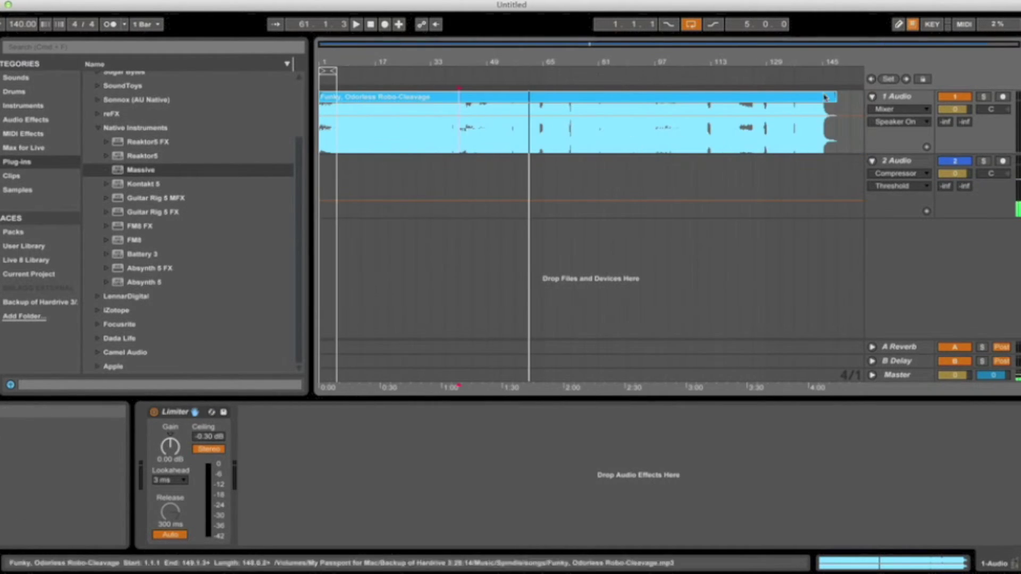
{"action": "left_click", "coordinate": [910, 162]}
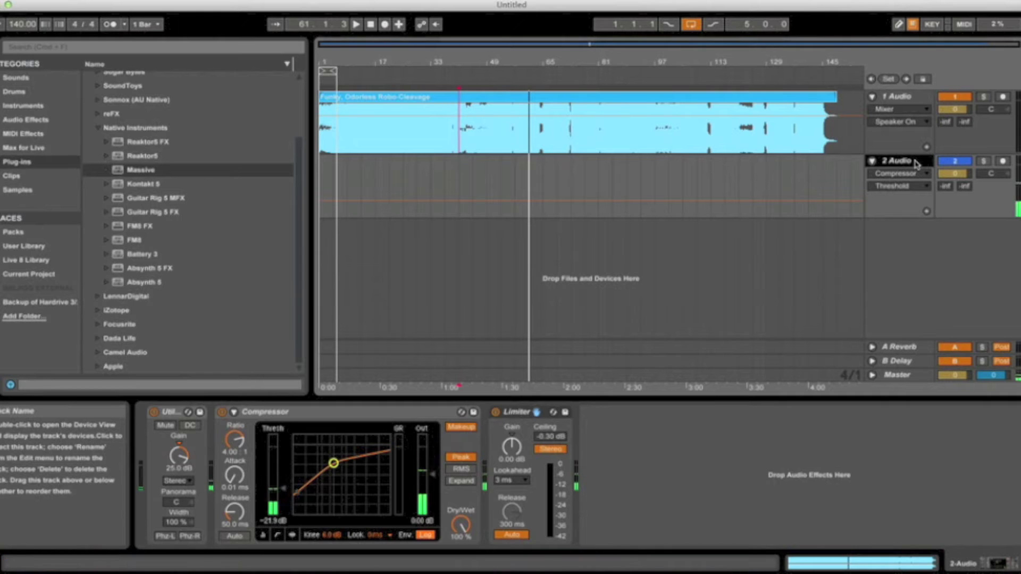
{"action": "key", "text": "super+shift+t"}
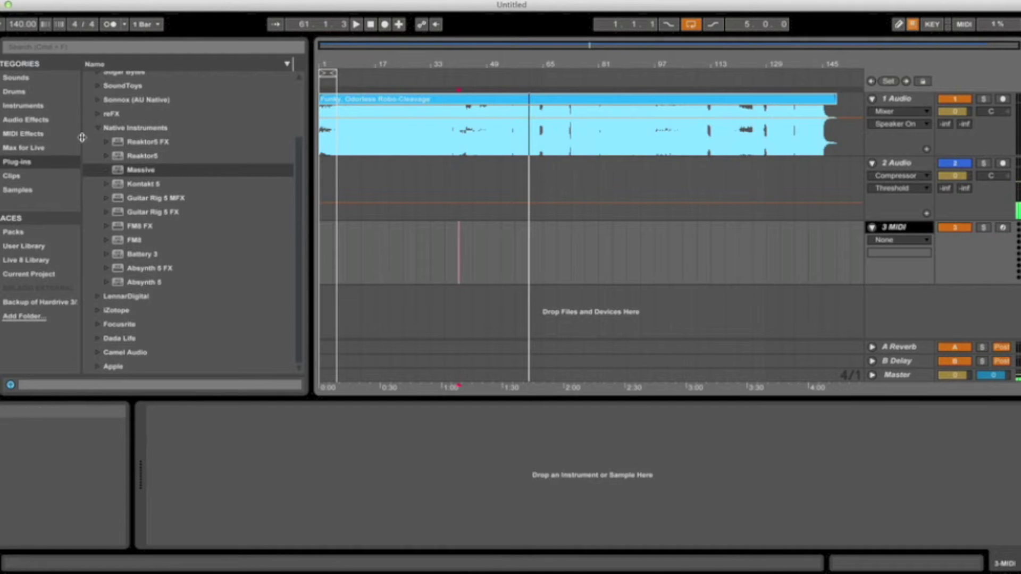
{"action": "left_click", "coordinate": [98, 128]}
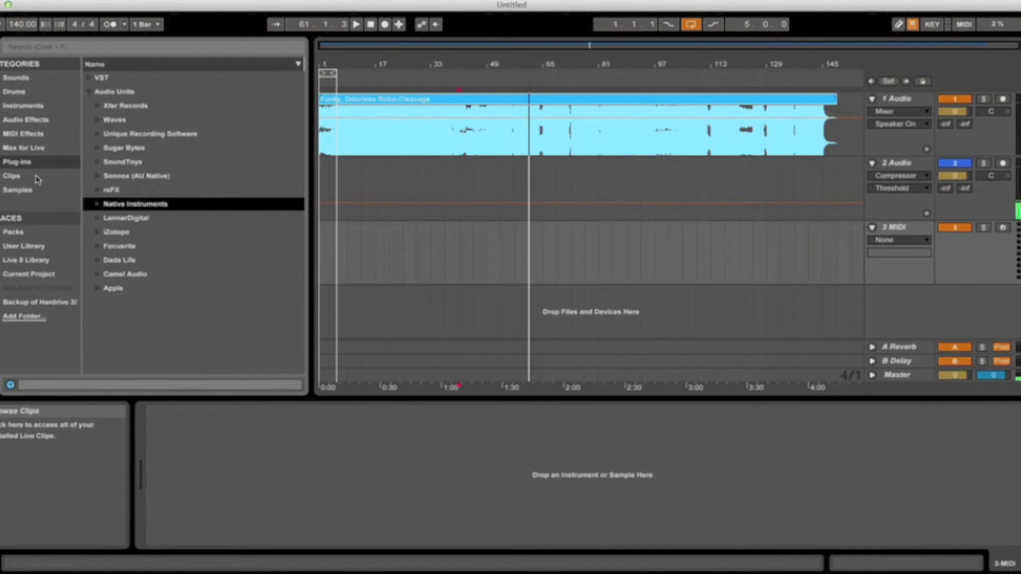
Step: Load Operator onto the MIDI track, set oscillator A to Saw 64, and raise oscillator B's level to 0.0 dB
{"action": "left_click", "coordinate": [31, 106]}
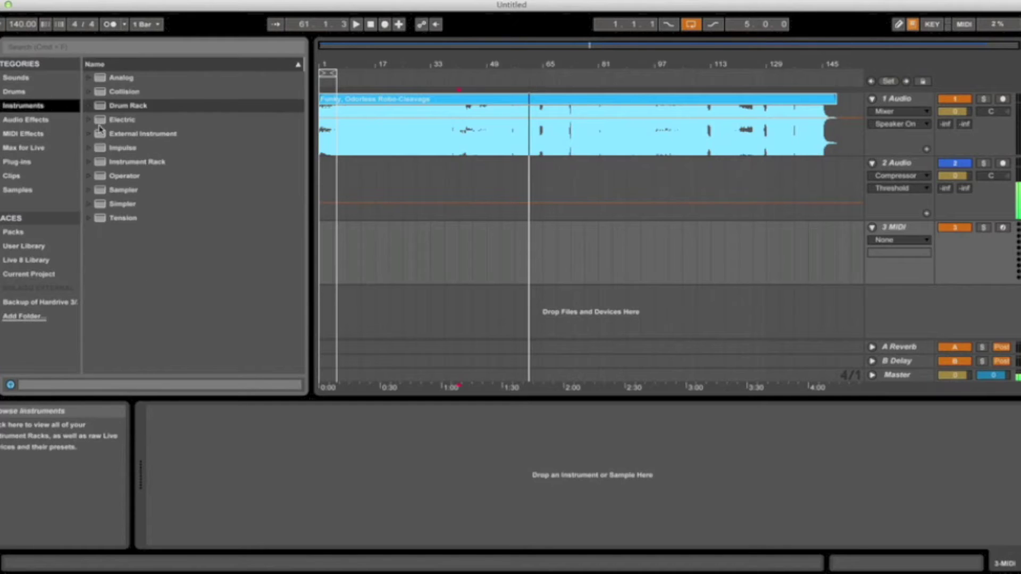
{"action": "left_click_drag", "start_coordinate": [136, 180], "coordinate": [427, 269]}
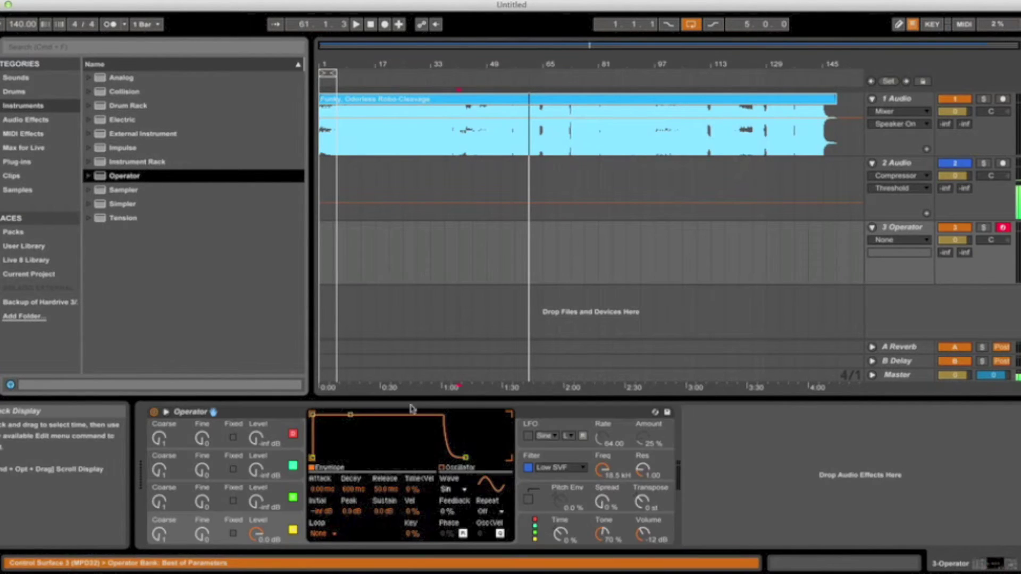
{"action": "left_click", "coordinate": [461, 488]}
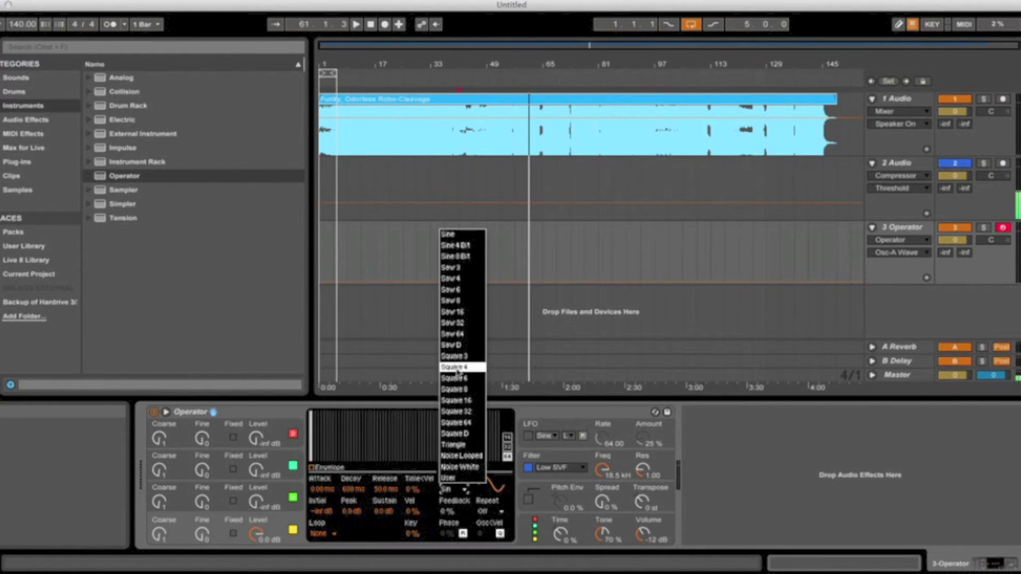
{"action": "left_click", "coordinate": [460, 334]}
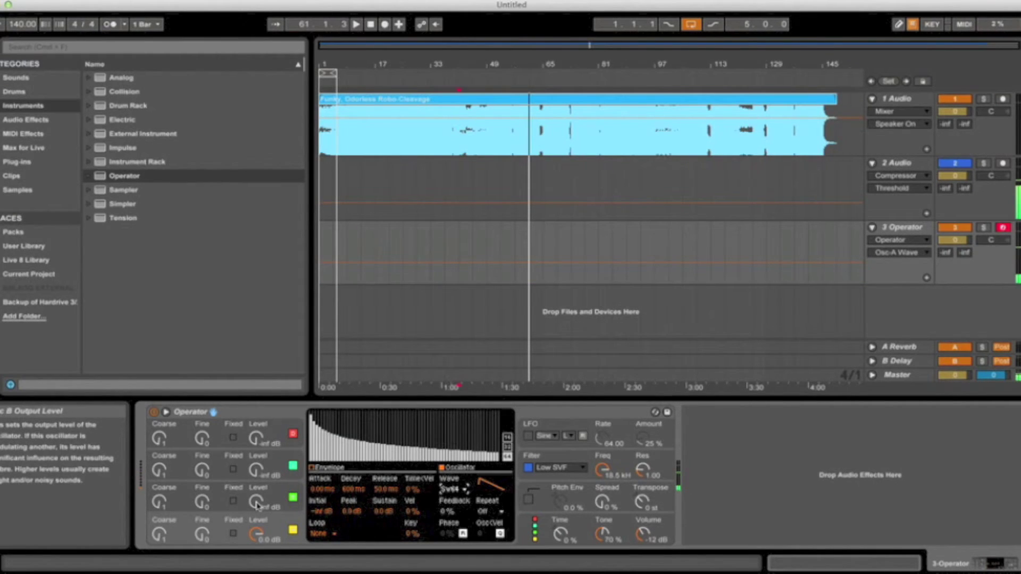
{"action": "left_click_drag", "start_coordinate": [257, 504], "coordinate": [257, 492]}
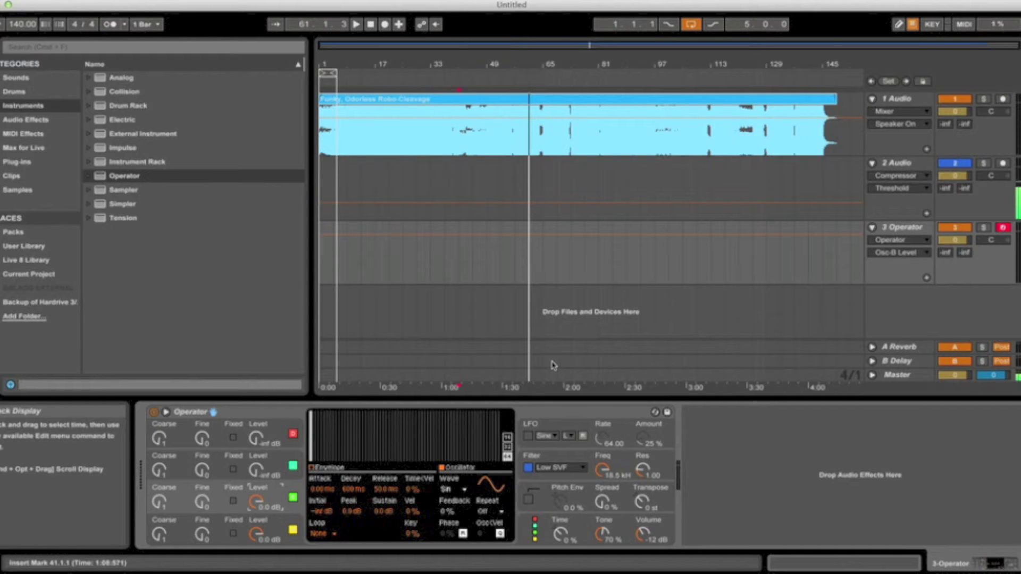
Step: Turn arrangement looping off, turn the metronome on, and record-arm the 2 Audio track
{"action": "left_click", "coordinate": [898, 162]}
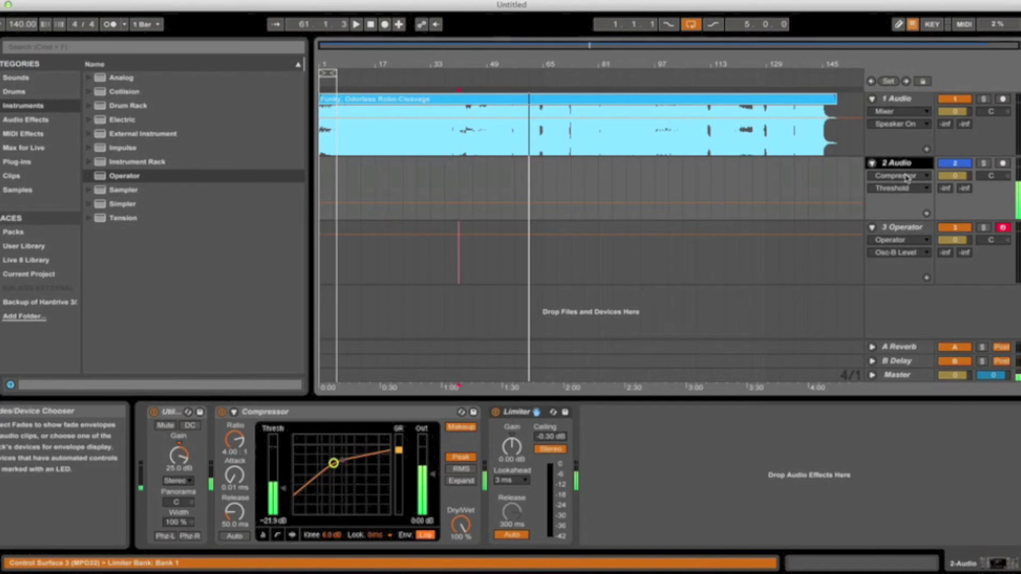
{"action": "left_click_drag", "start_coordinate": [336, 69], "coordinate": [366, 80]}
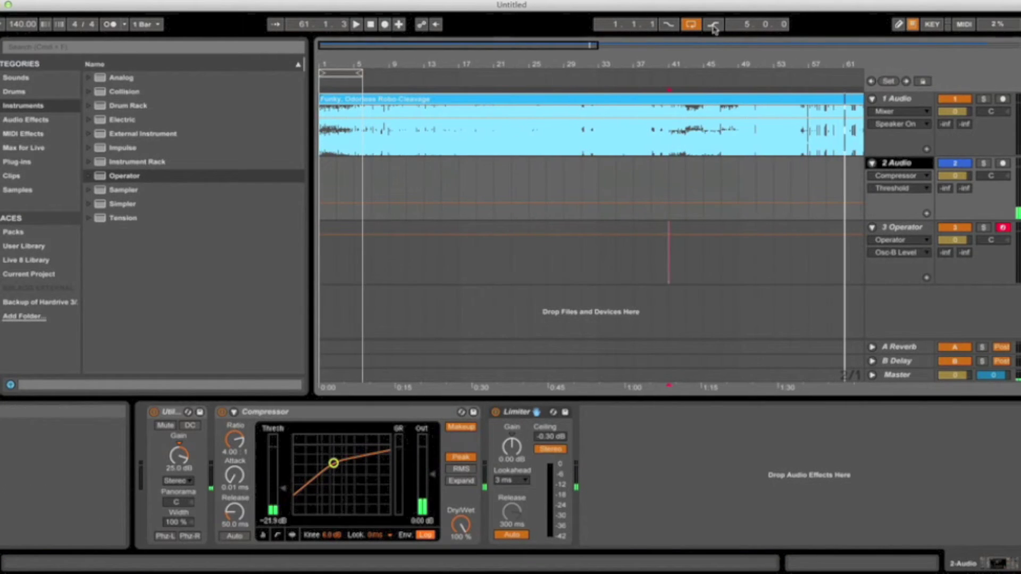
{"action": "left_click", "coordinate": [690, 24]}
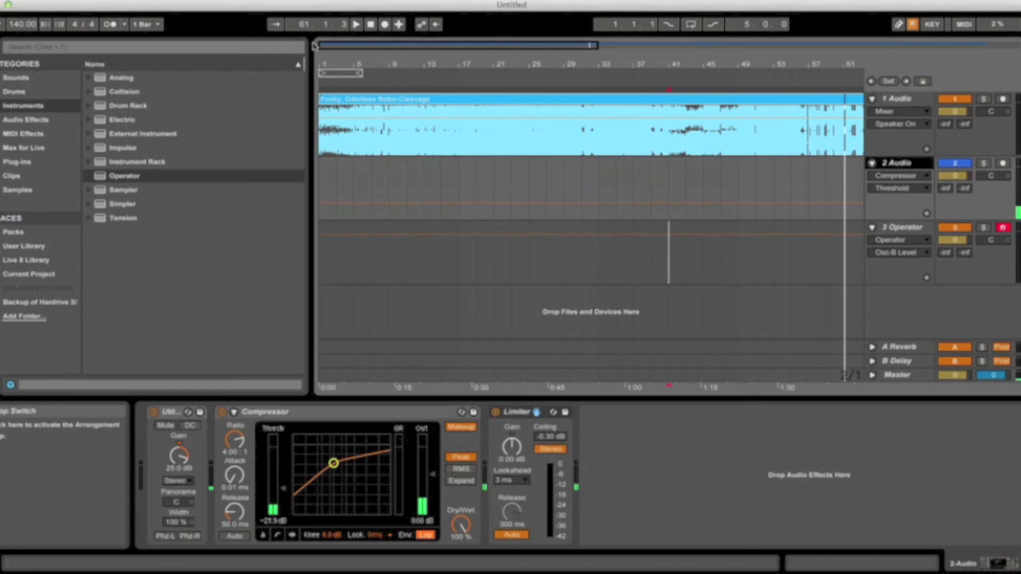
{"action": "left_click", "coordinate": [110, 24]}
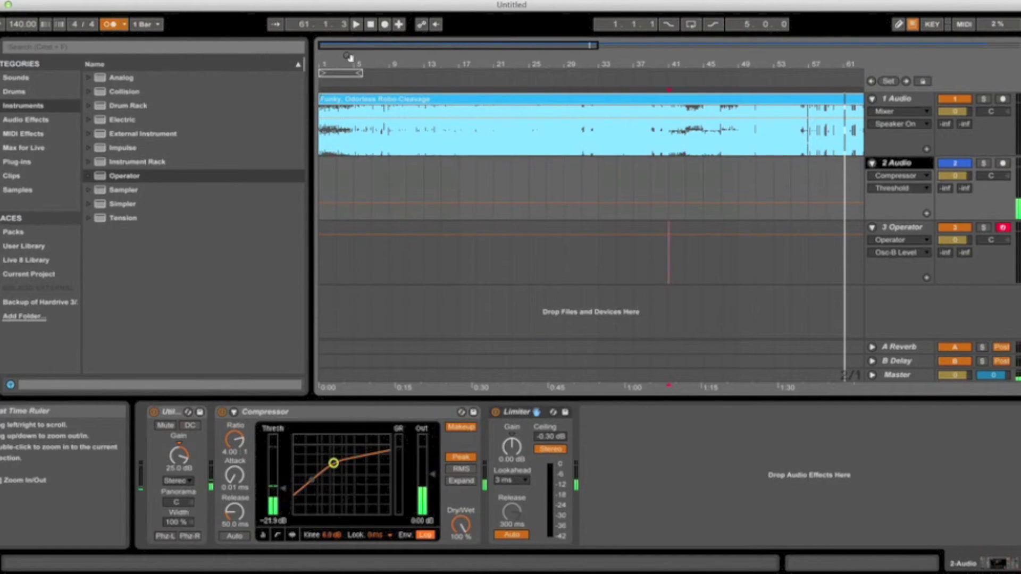
{"action": "left_click", "coordinate": [1004, 165]}
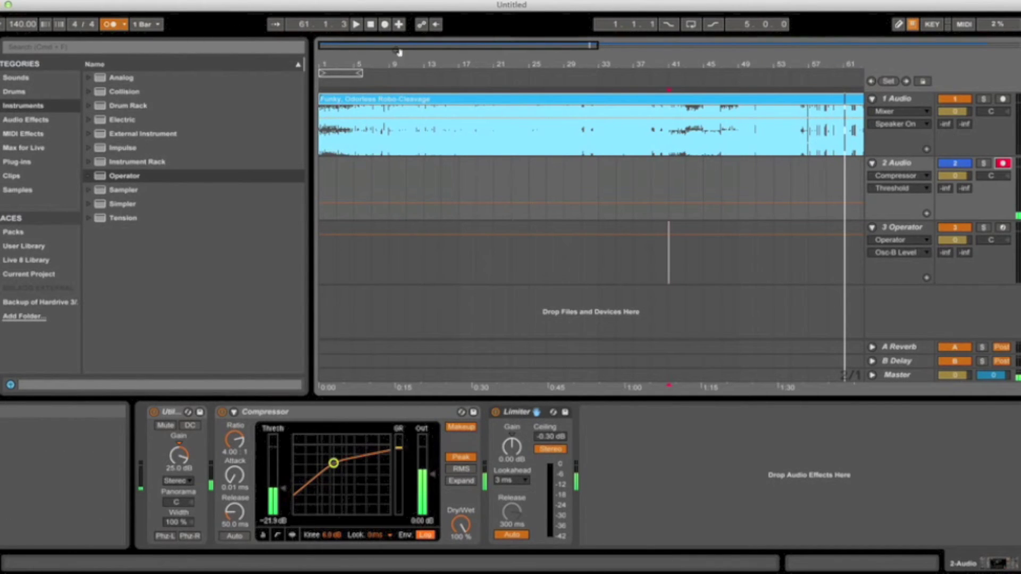
Step: Deactivate track 1 and record a new 2-Audio-1 clip on the 2 Audio track
{"action": "left_click", "coordinate": [384, 24]}
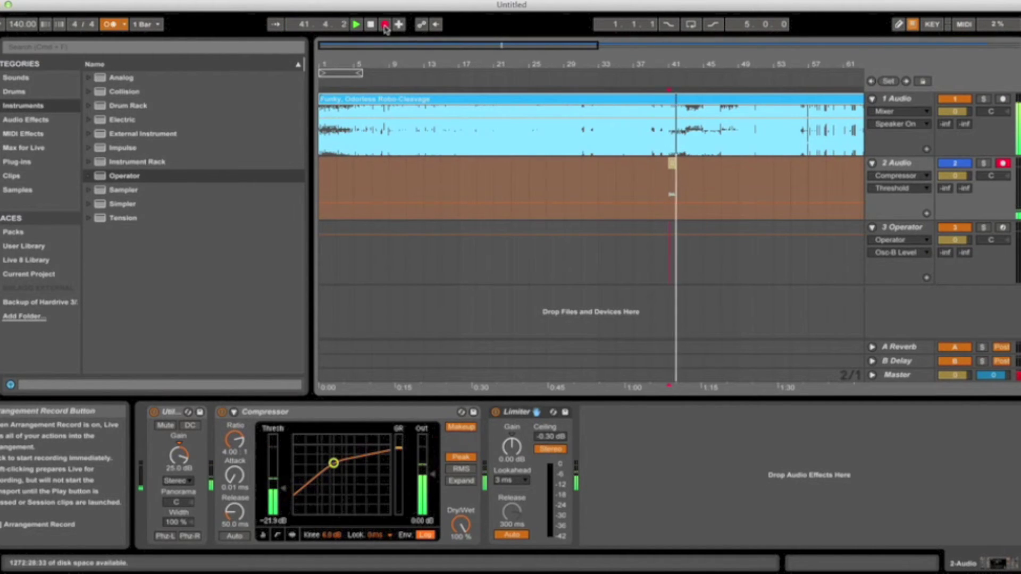
{"action": "left_click", "coordinate": [371, 25]}
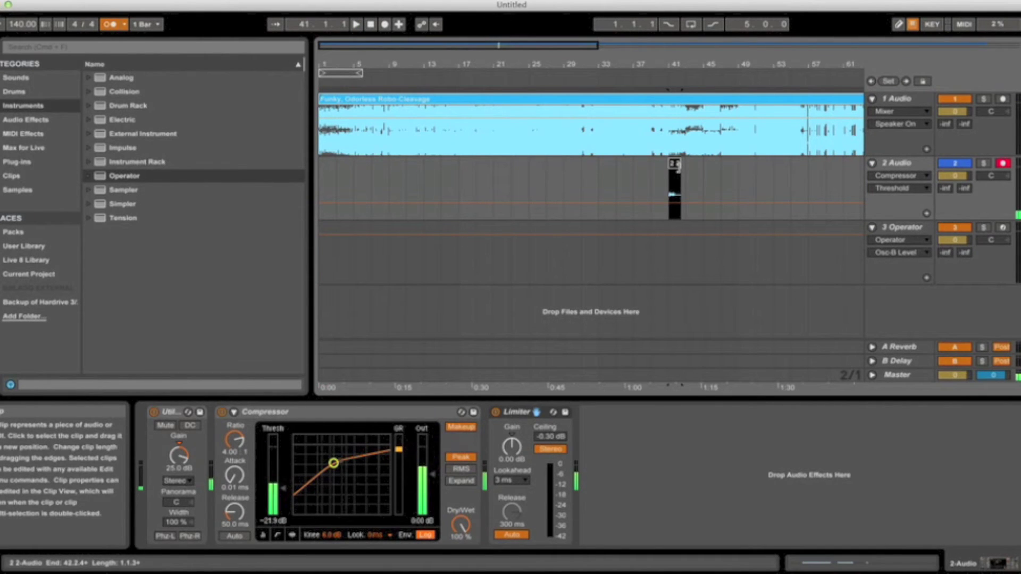
{"action": "left_click", "coordinate": [950, 100]}
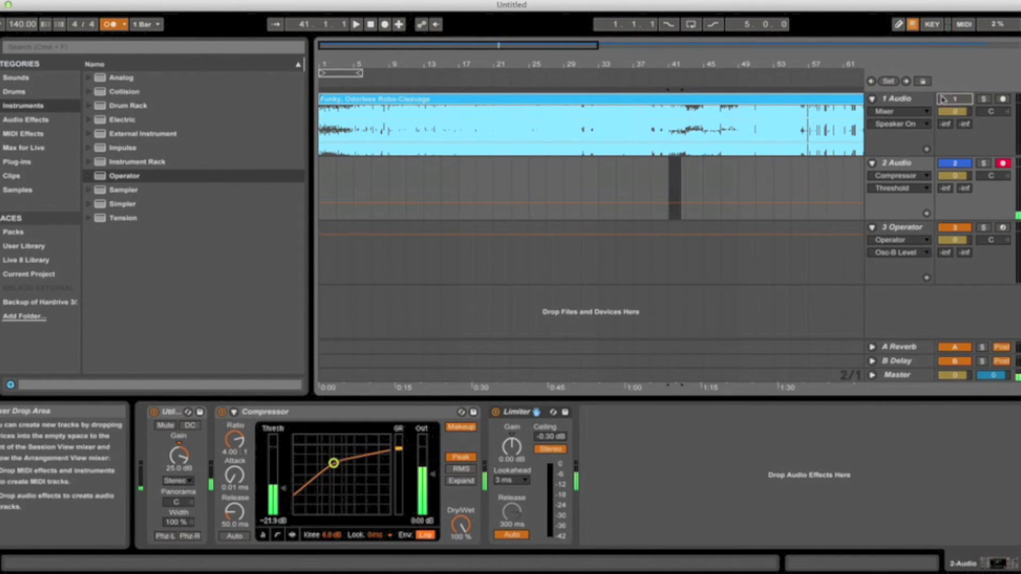
{"action": "left_click", "coordinate": [322, 169]}
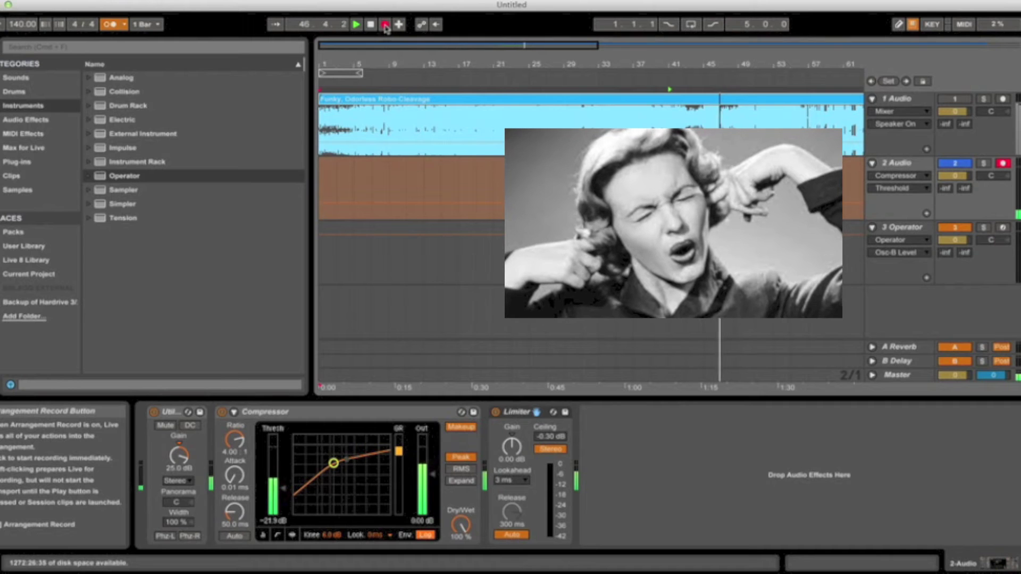
{"action": "left_click", "coordinate": [386, 25]}
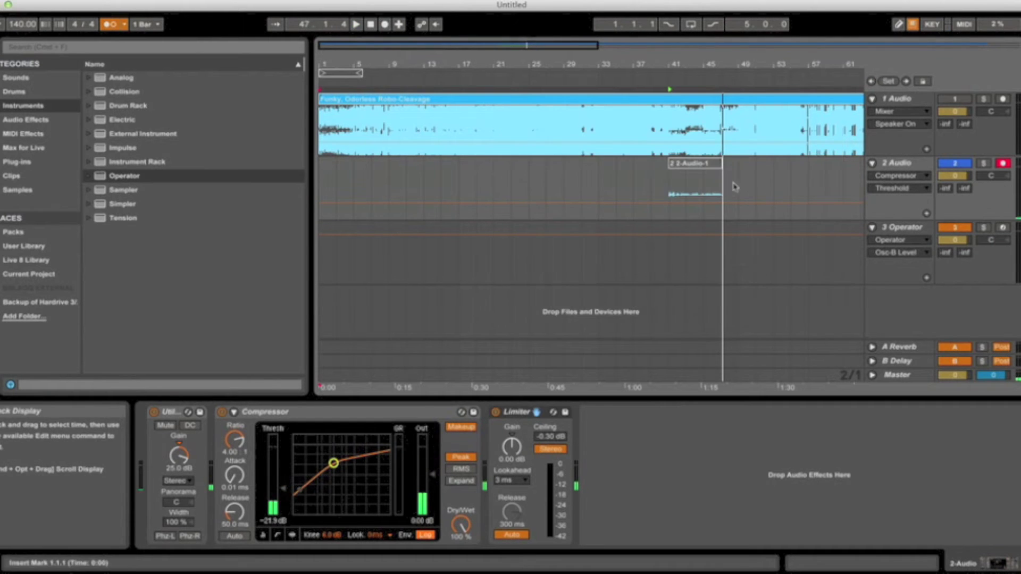
{"action": "left_click", "coordinate": [894, 165]}
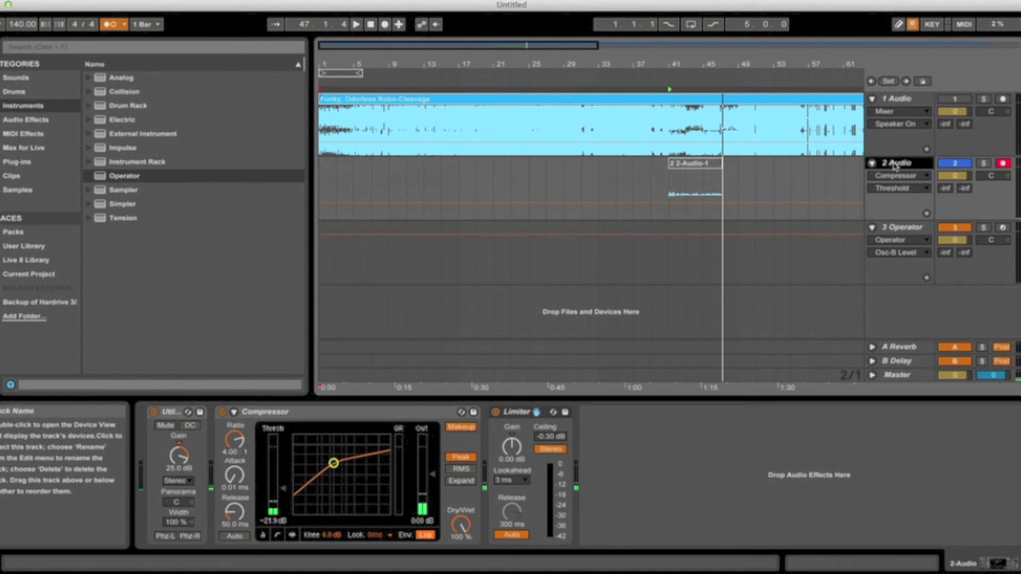
Step: Insert a third audio track and move the 2-Audio-1 clip onto it at bar 1
{"action": "key", "text": "super+t"}
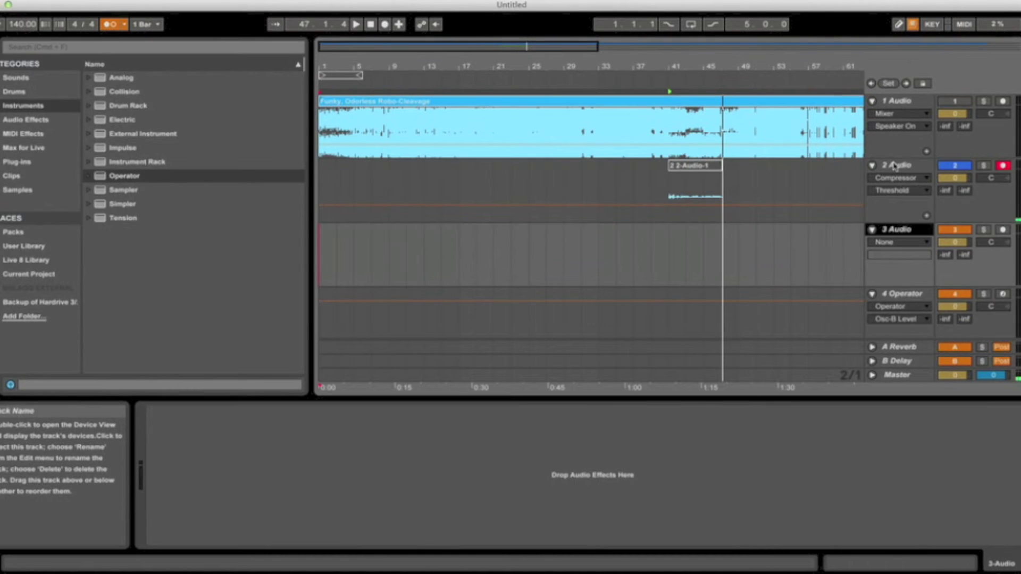
{"action": "left_click", "coordinate": [684, 167]}
{"action": "left_click_drag", "start_coordinate": [684, 166], "coordinate": [328, 232]}
{"action": "key", "text": "plus"}
{"action": "key", "text": "plus"}
{"action": "key", "text": "plus"}
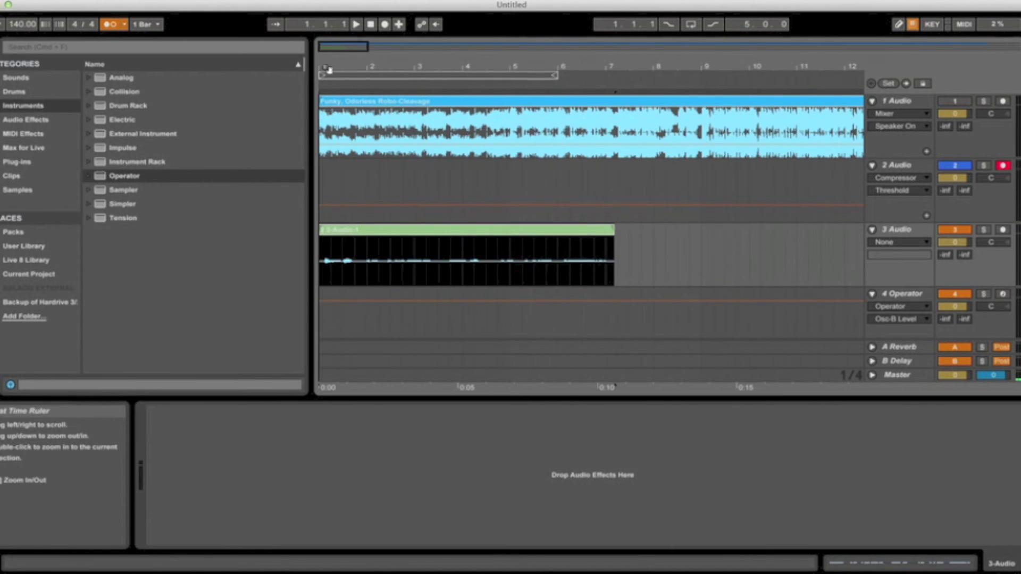
{"action": "double_click", "coordinate": [456, 229]}
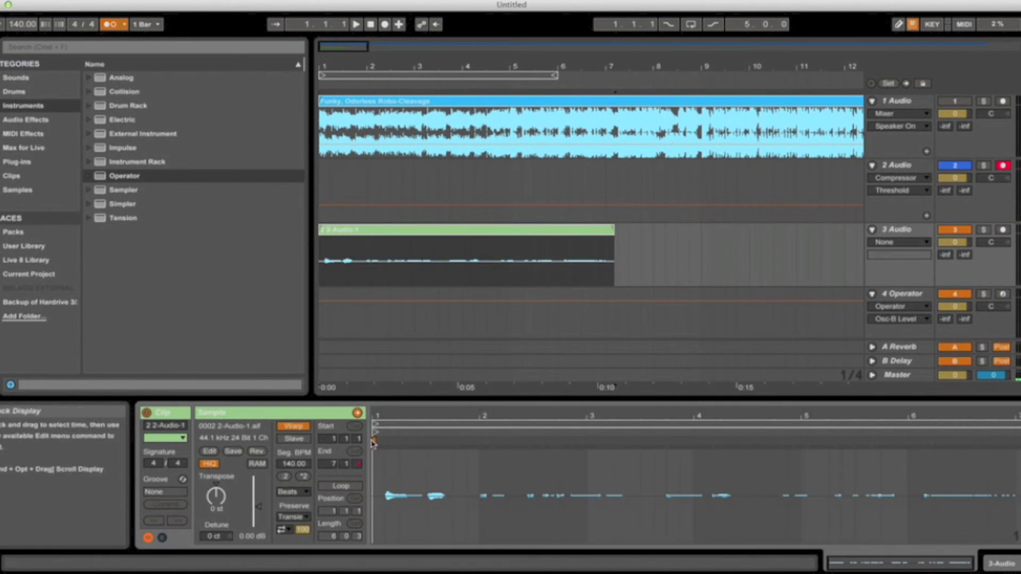
Step: Play the clip with arrangement looping on over bars 1 to 7, and turn the metronome off
{"action": "left_click", "coordinate": [356, 25]}
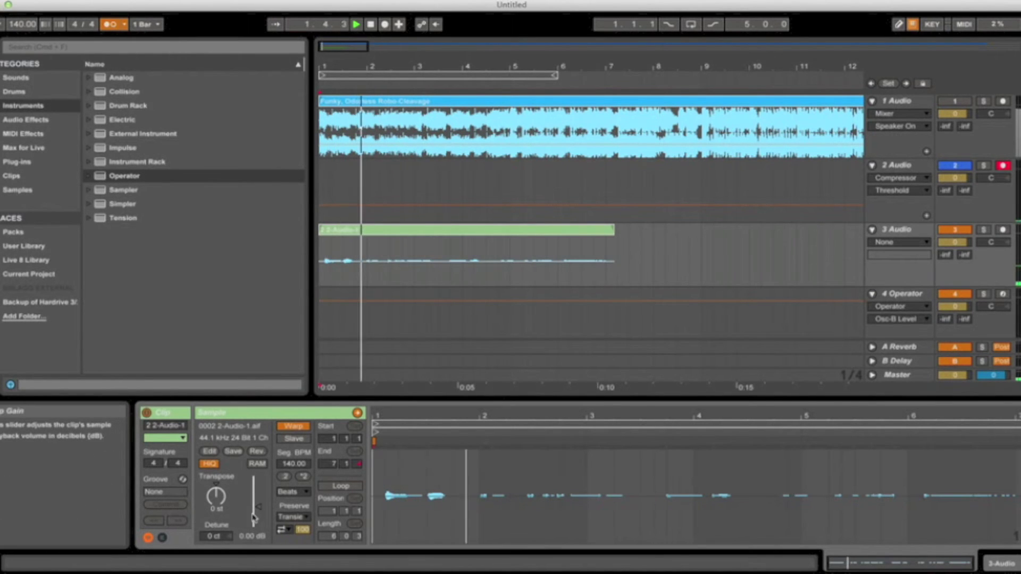
{"action": "key", "text": "shift+Tab"}
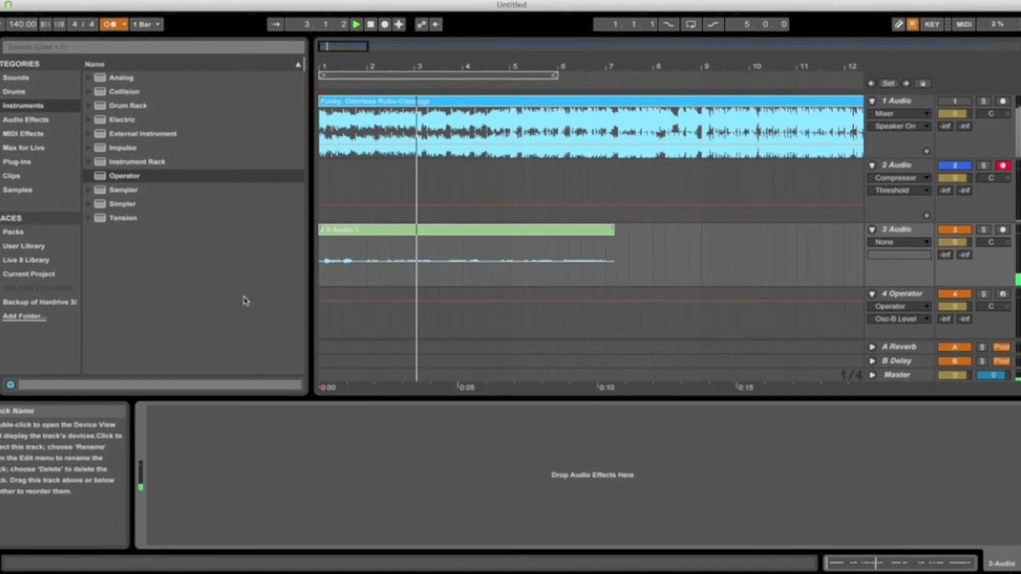
{"action": "left_click", "coordinate": [690, 25]}
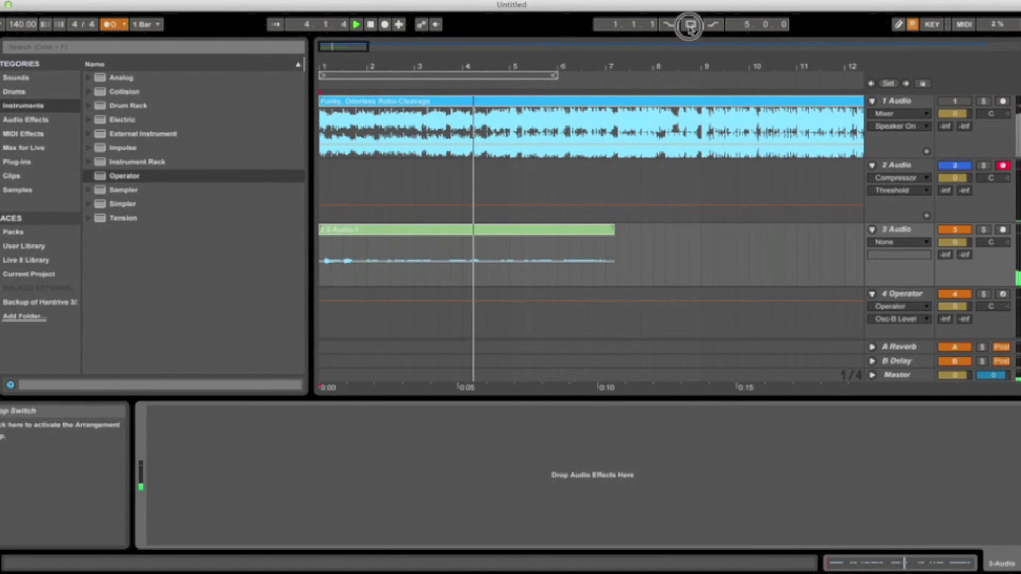
{"action": "left_click_drag", "start_coordinate": [556, 75], "coordinate": [614, 86]}
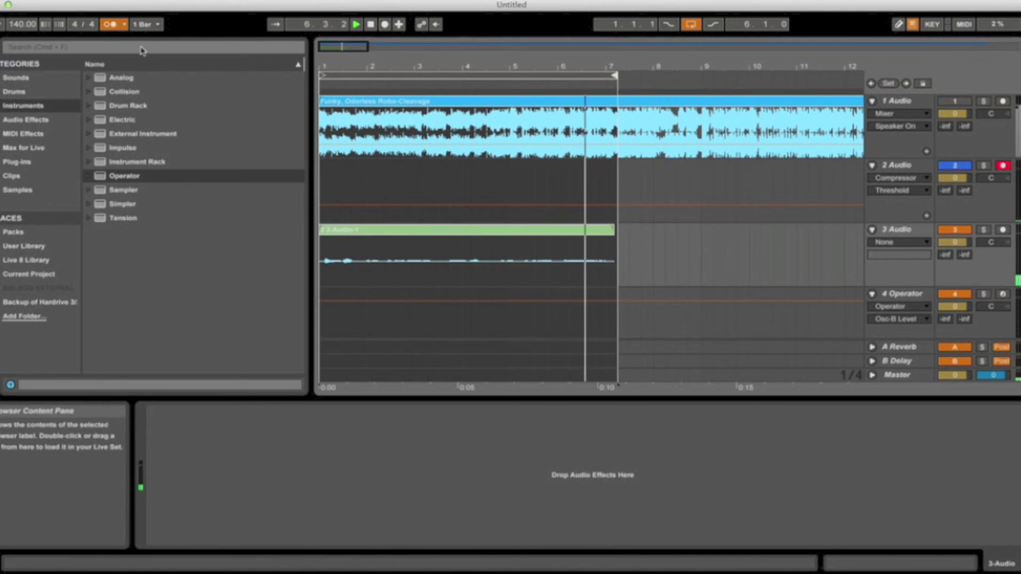
{"action": "left_click", "coordinate": [110, 24]}
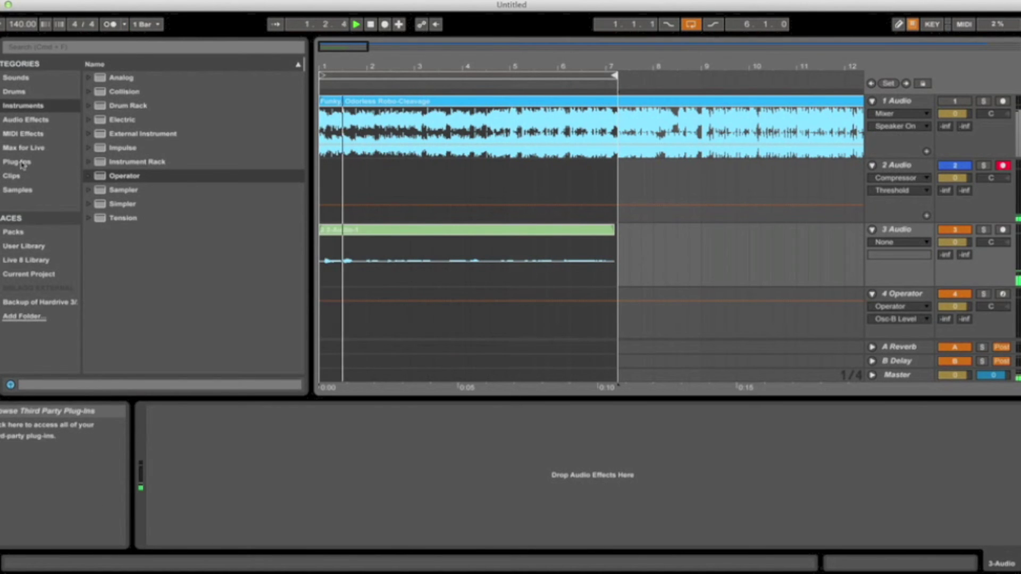
Step: Load Utility onto the 3 Audio track with gain at 24.4 dB, then stop playback
{"action": "left_click", "coordinate": [26, 119]}
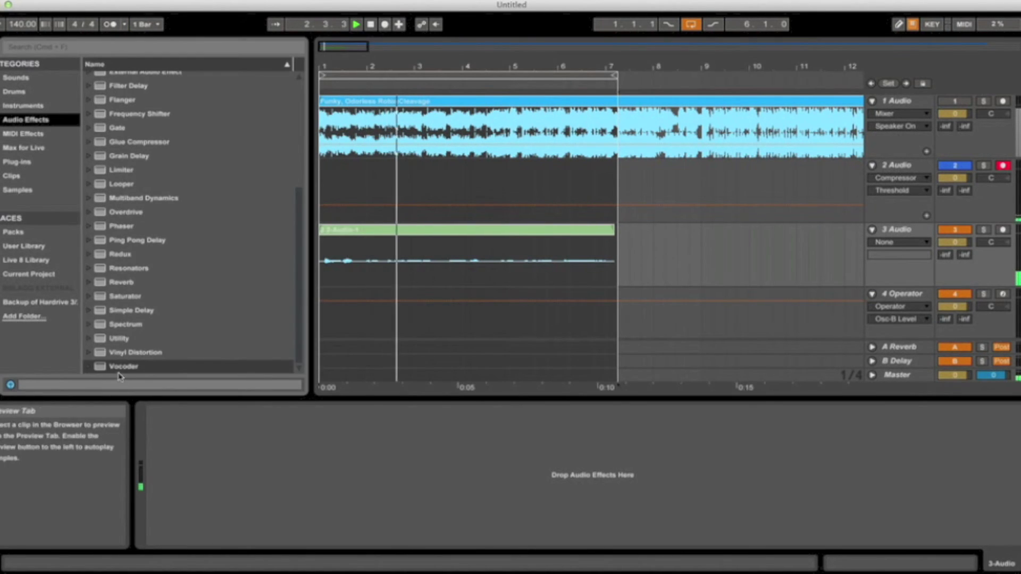
{"action": "double_click", "coordinate": [122, 338]}
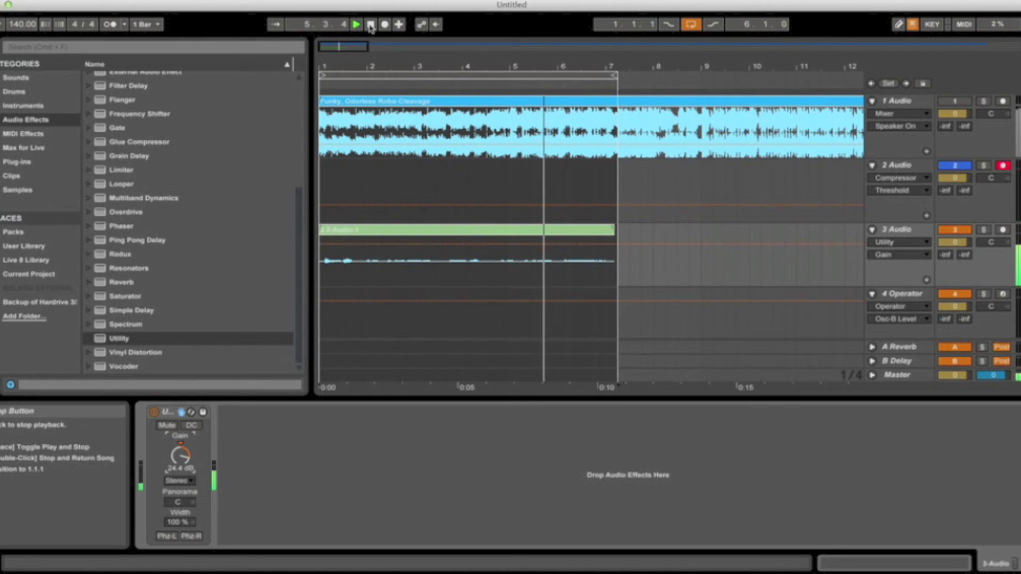
{"action": "left_click", "coordinate": [371, 25]}
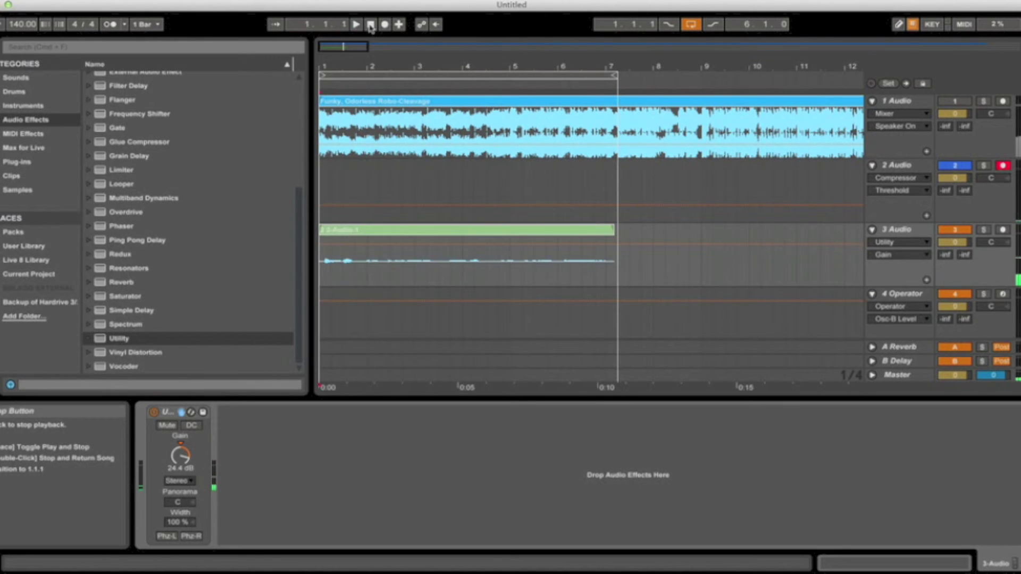
{"action": "left_click", "coordinate": [907, 230]}
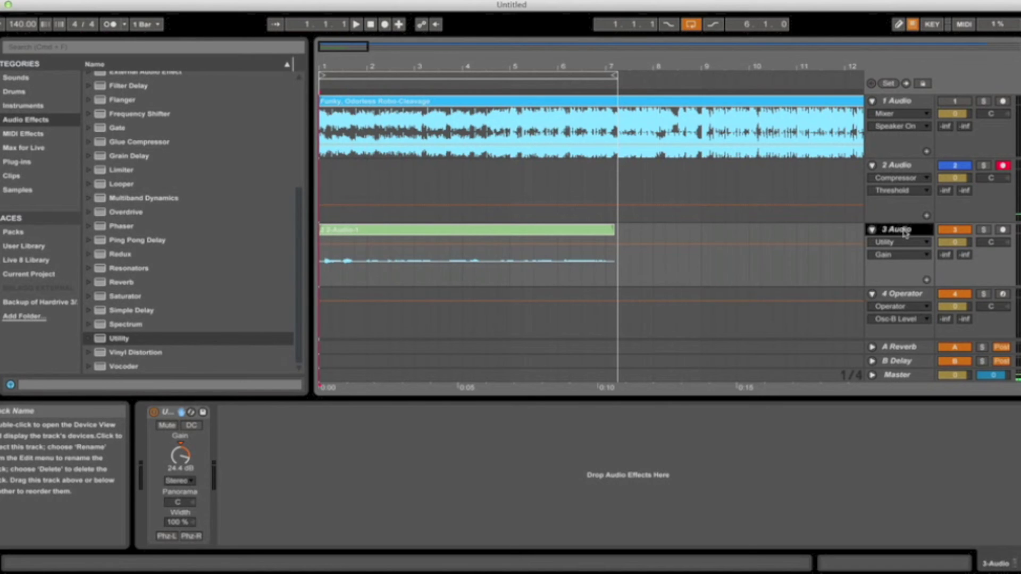
{"action": "scroll", "coordinate": [905, 232], "scroll_direction": "down", "scroll_amount": 1}
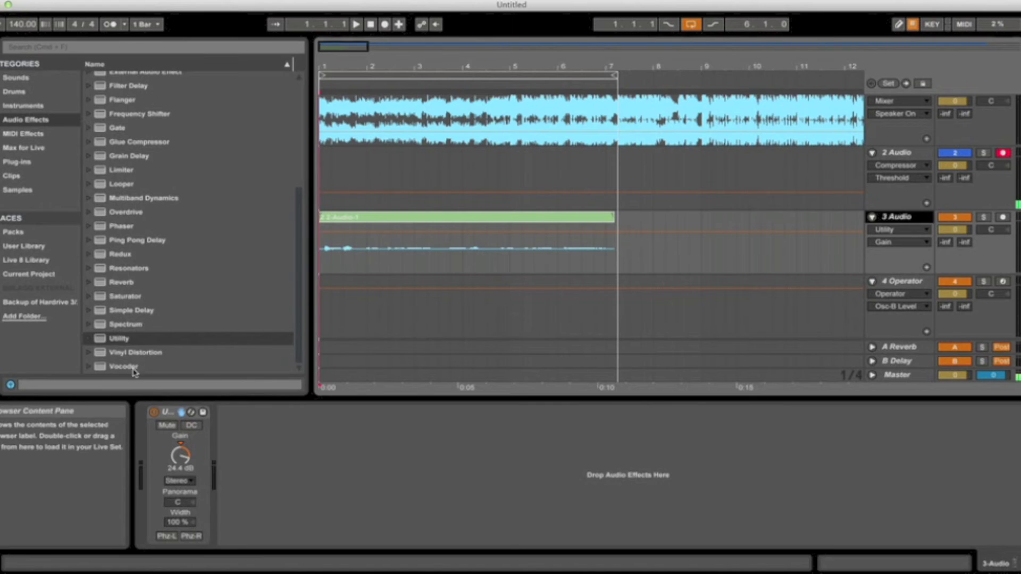
Step: Add a Vocoder after Utility on track 3, with an External carrier taken from 4-Operator
{"action": "left_click_drag", "start_coordinate": [132, 371], "coordinate": [366, 510]}
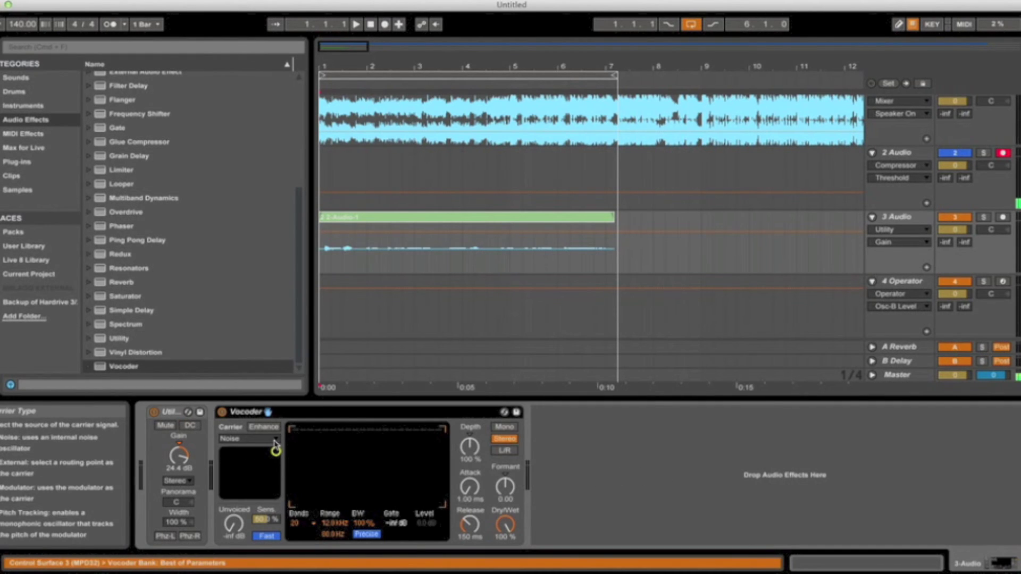
{"action": "left_click", "coordinate": [275, 441]}
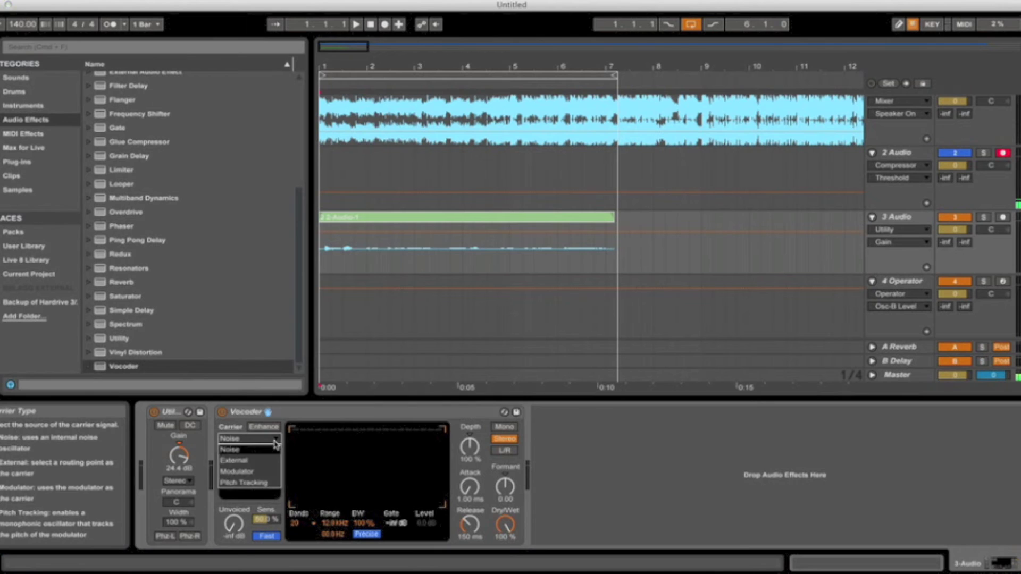
{"action": "left_click", "coordinate": [252, 462]}
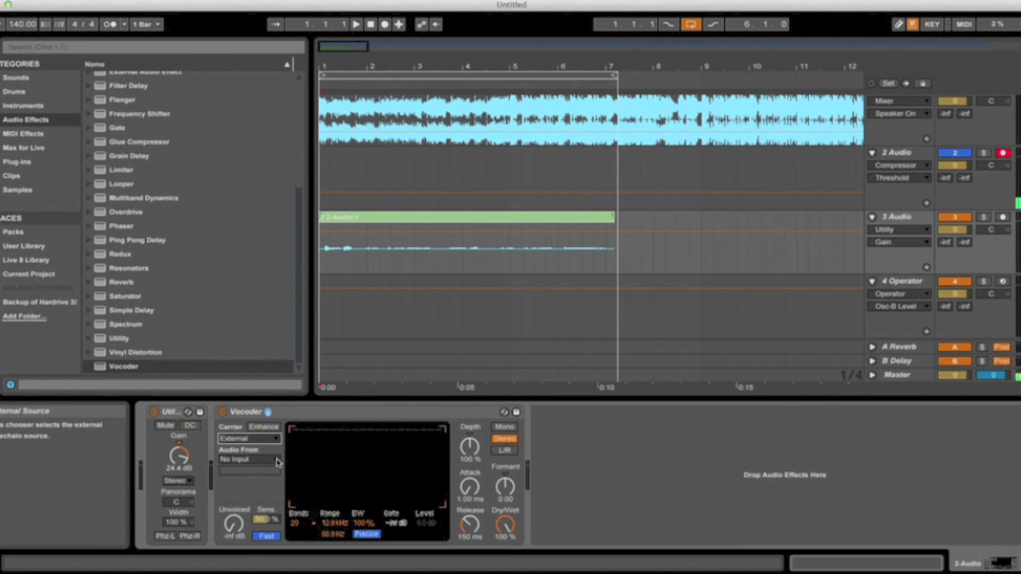
{"action": "left_click", "coordinate": [276, 461]}
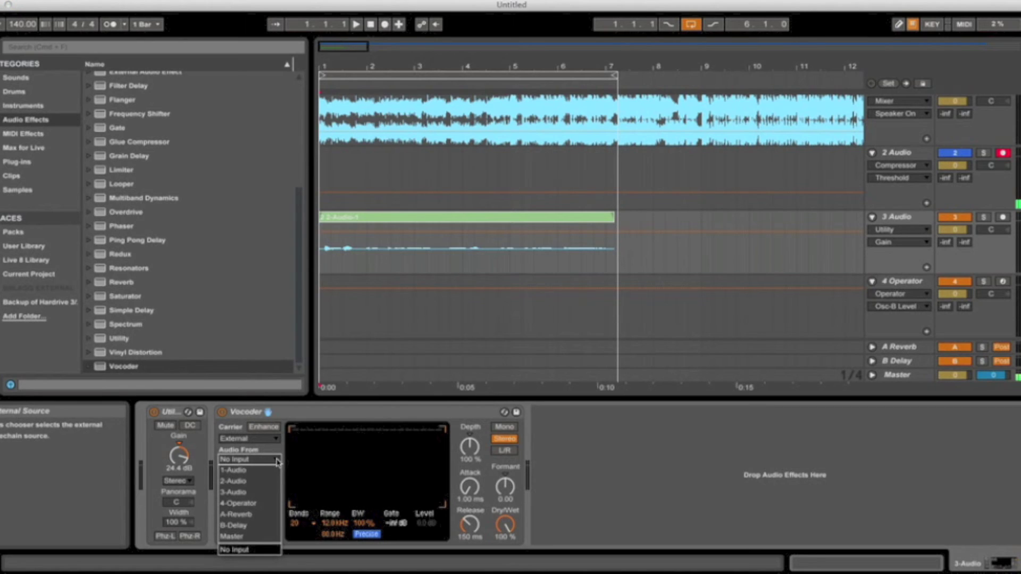
{"action": "left_click", "coordinate": [250, 507]}
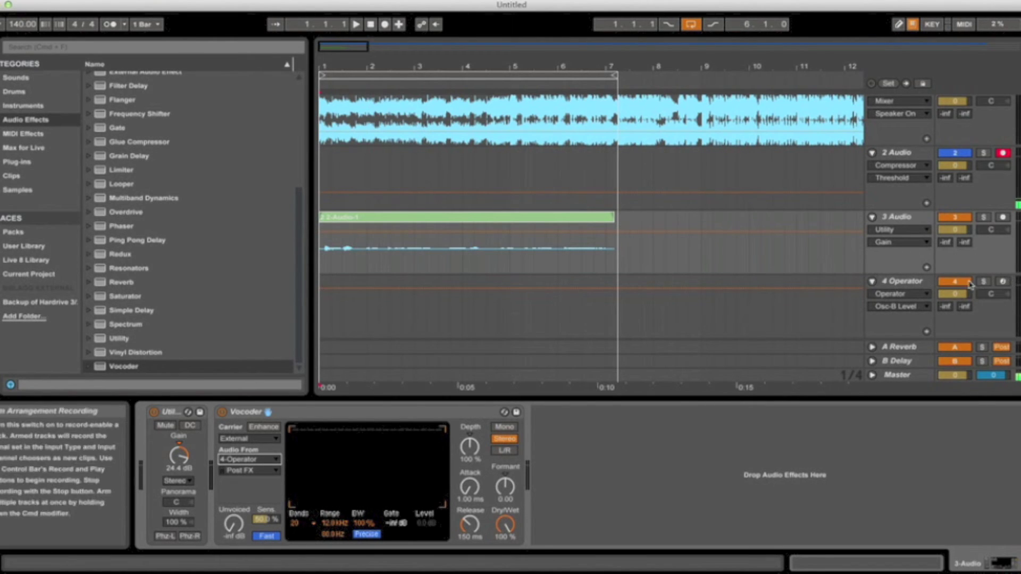
Step: Record-arm the 4 Operator track, then select track 3 to check its Utility and Vocoder devices
{"action": "left_click", "coordinate": [1002, 283]}
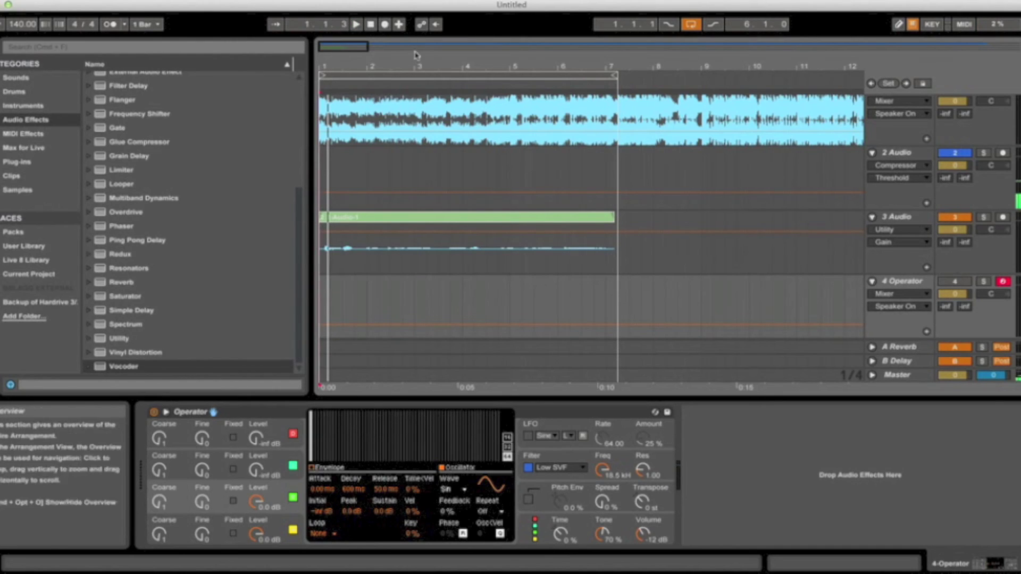
{"action": "left_click_drag", "start_coordinate": [422, 66], "coordinate": [423, 72]}
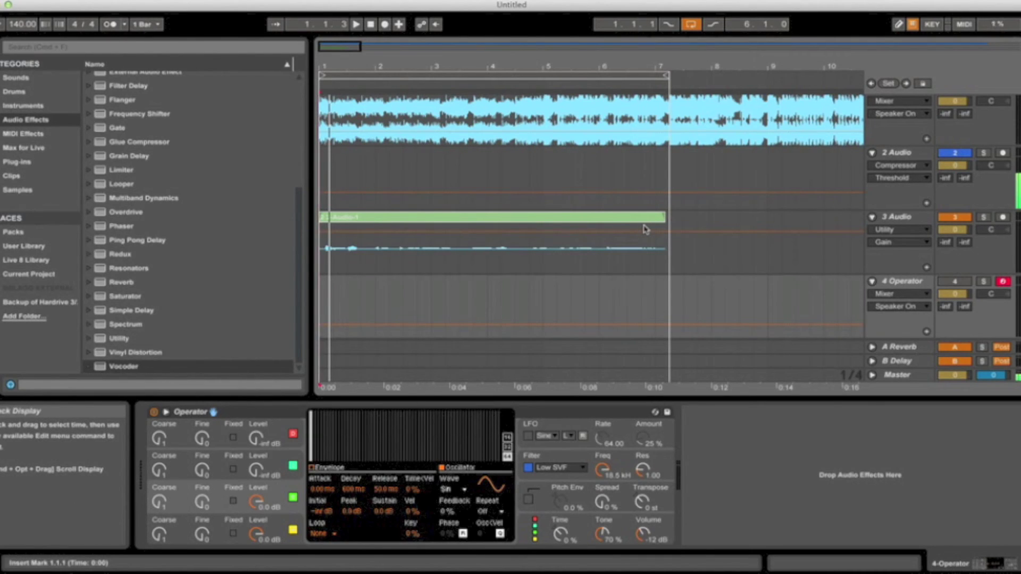
{"action": "left_click", "coordinate": [895, 218]}
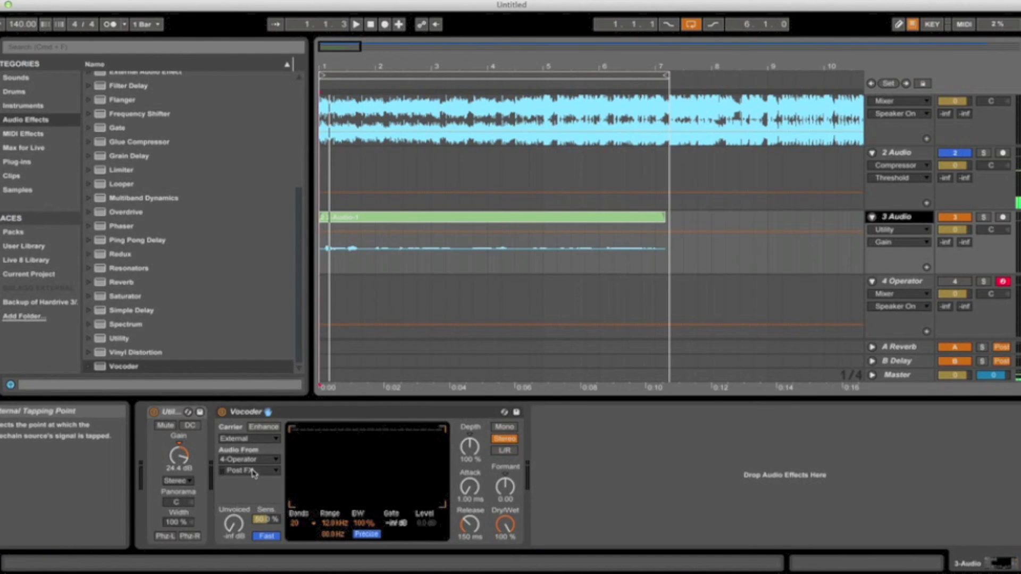
Step: Record a 4-Operator MIDI clip of notes over bars 1 to 7, then play it back and stop
{"action": "left_click", "coordinate": [905, 282]}
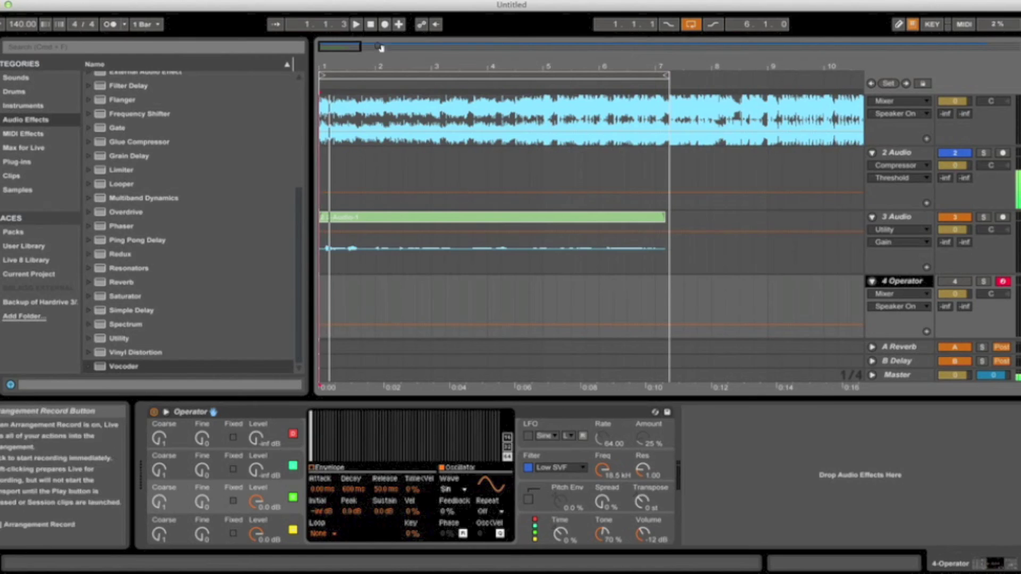
{"action": "left_click", "coordinate": [370, 26]}
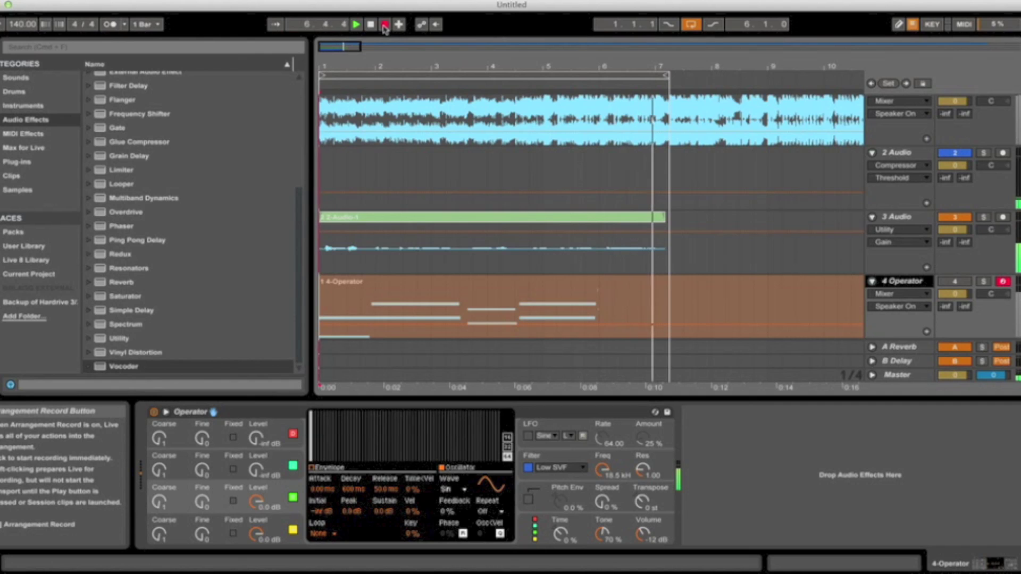
{"action": "left_click", "coordinate": [385, 25]}
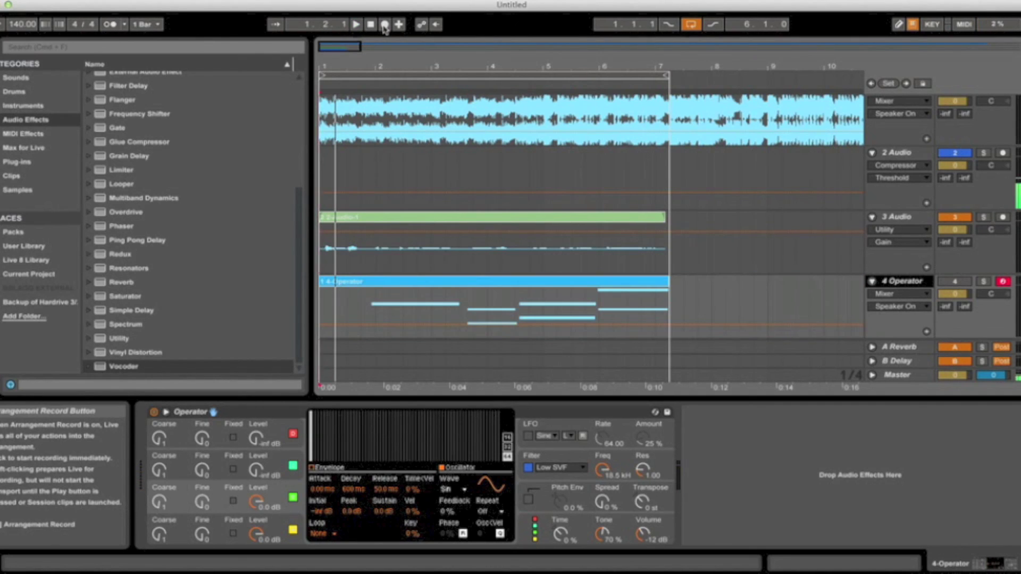
{"action": "left_click", "coordinate": [356, 25]}
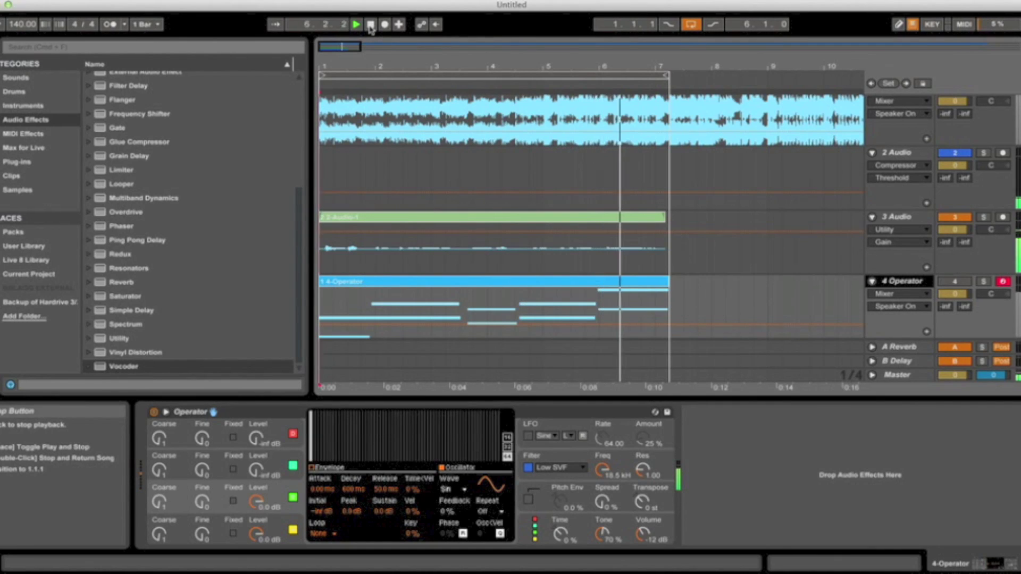
{"action": "left_click", "coordinate": [371, 25]}
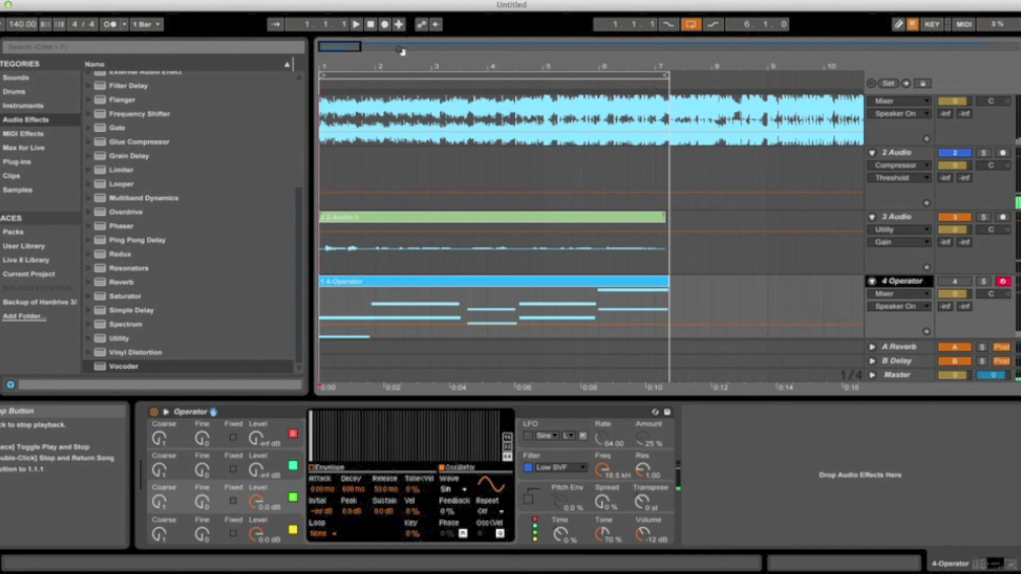
Step: Zoom out the whole arrangement and select the 2 Audio track to display its Utility, Compressor and Limiter
{"action": "key", "text": "minus"}
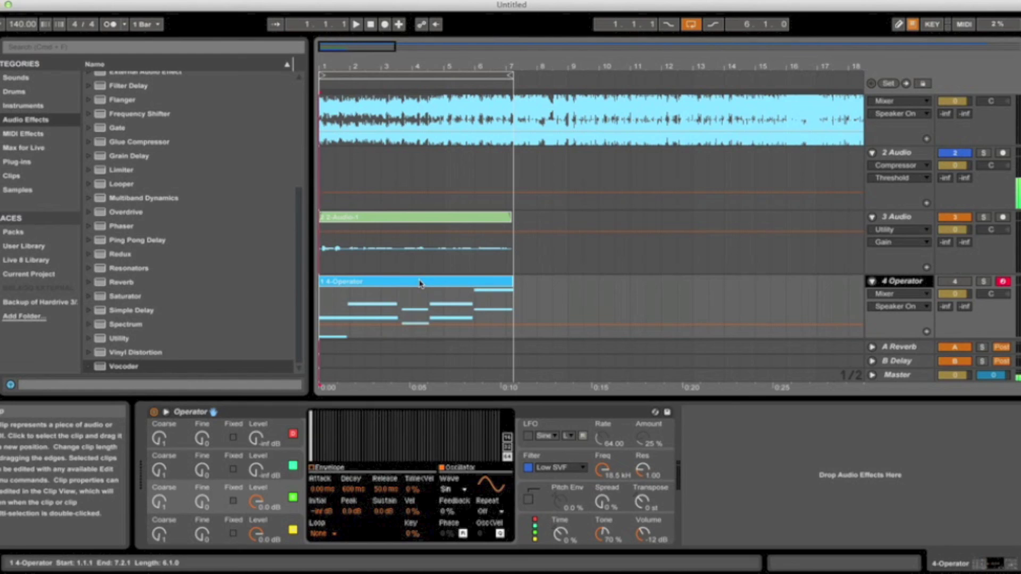
{"action": "left_click_drag", "start_coordinate": [363, 72], "coordinate": [363, 63]}
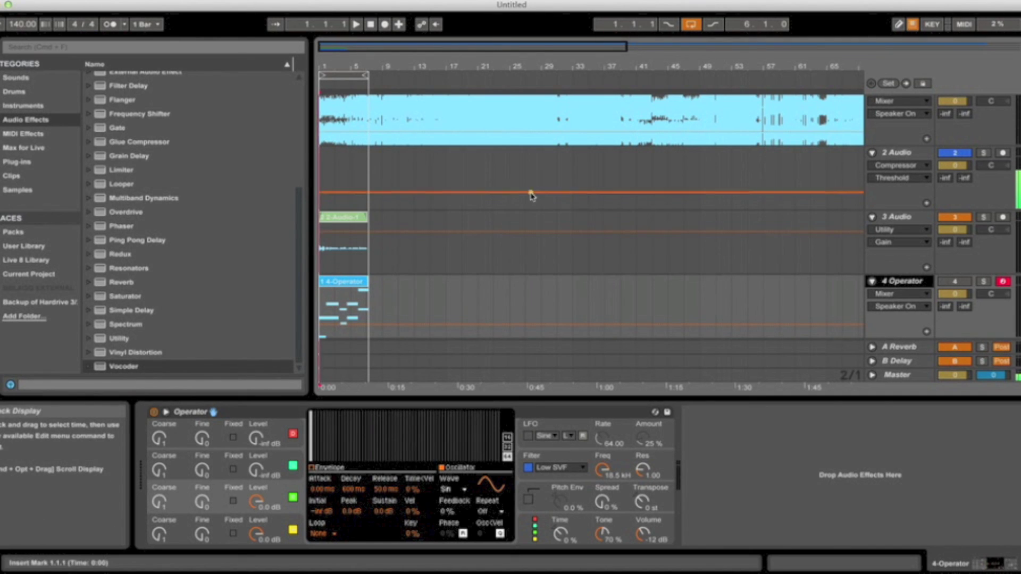
{"action": "left_click", "coordinate": [558, 183]}
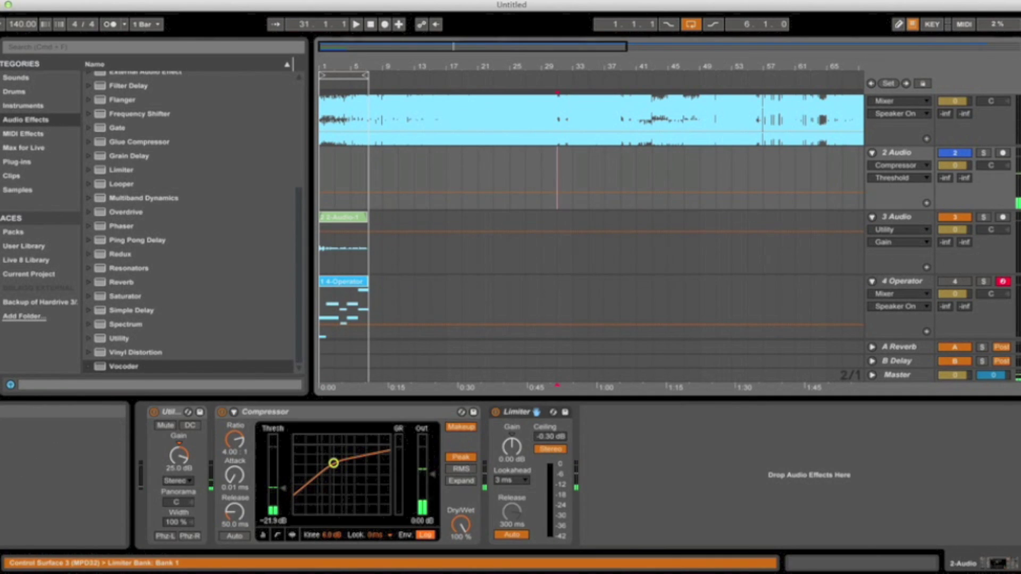